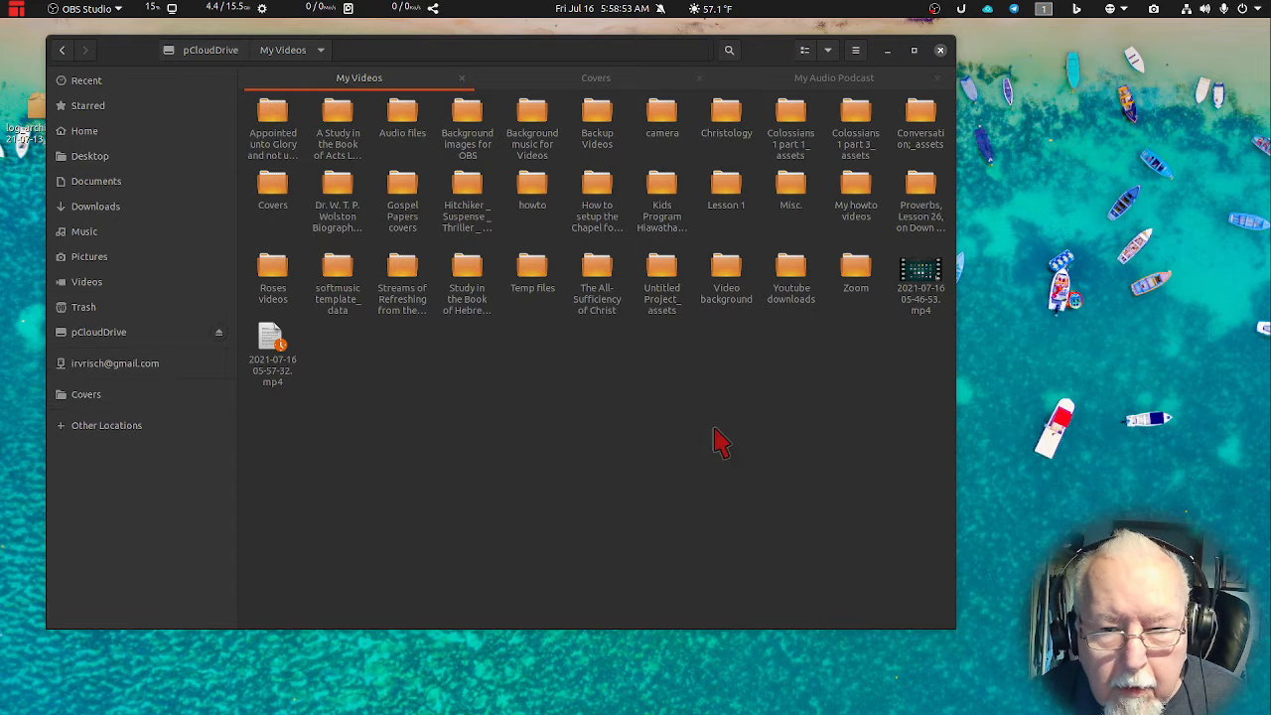
left_click(925, 285)
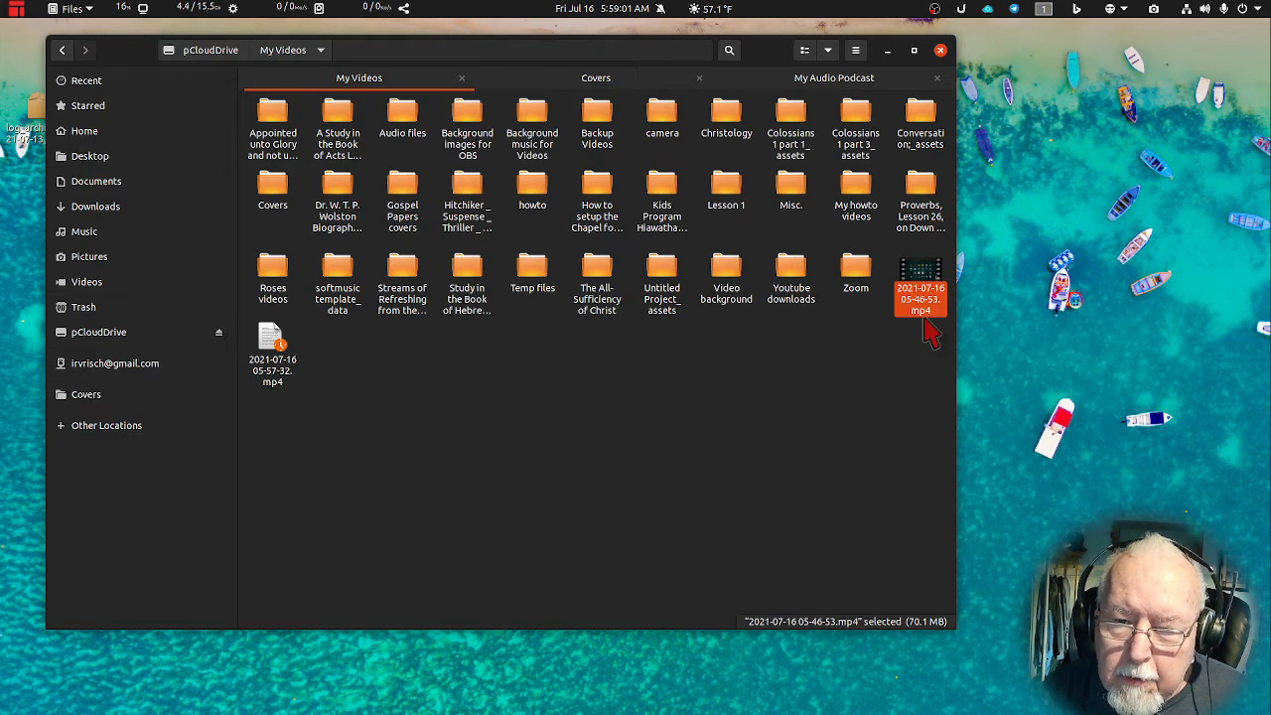
right_click(931, 284)
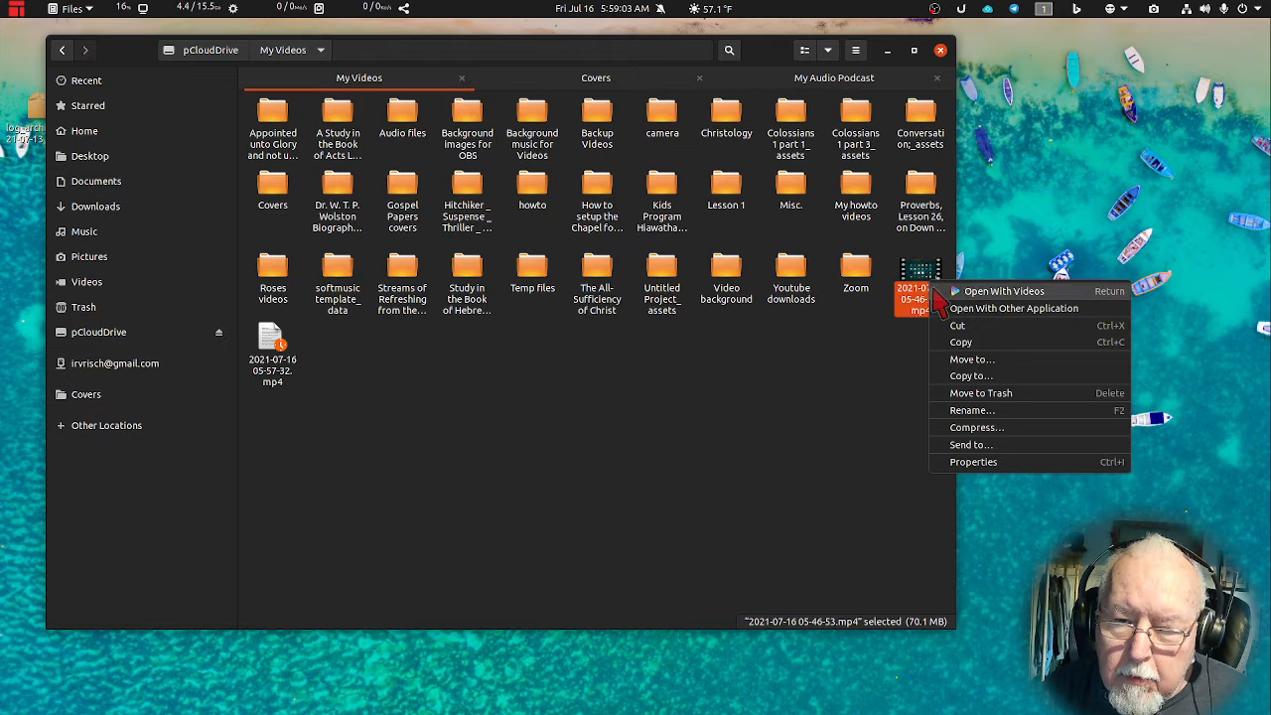
left_click(956, 342)
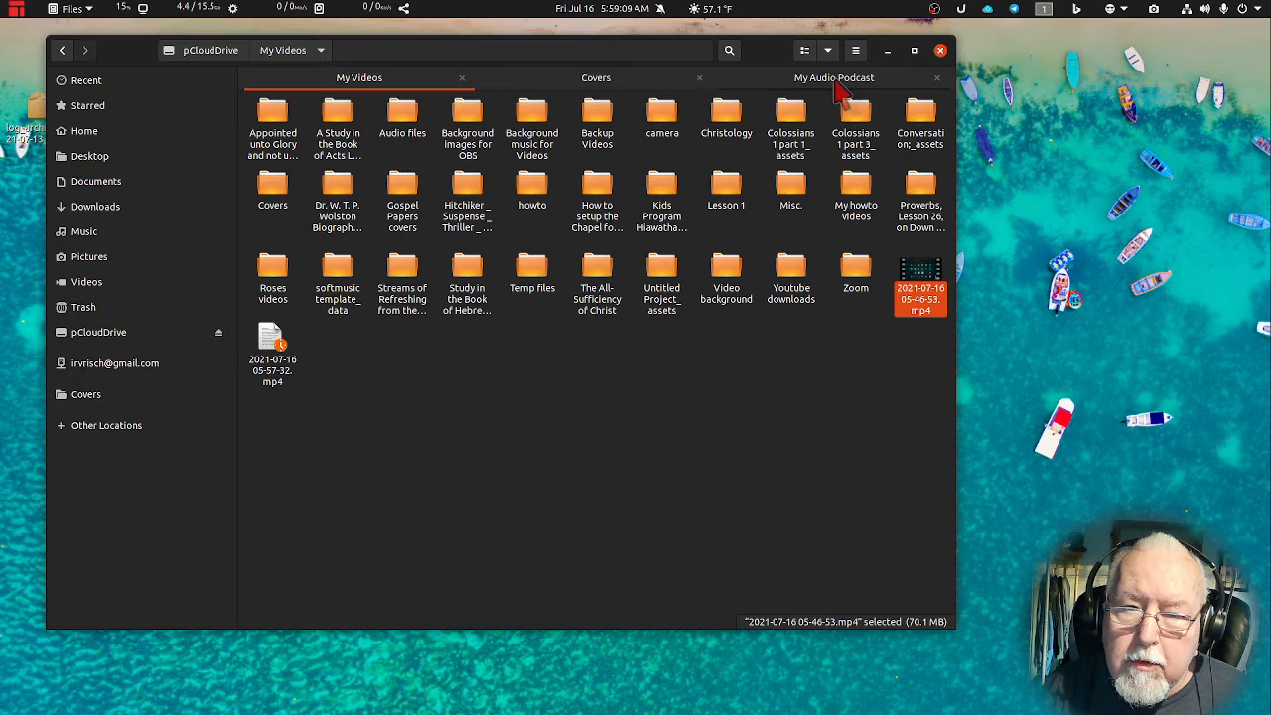
left_click(839, 87)
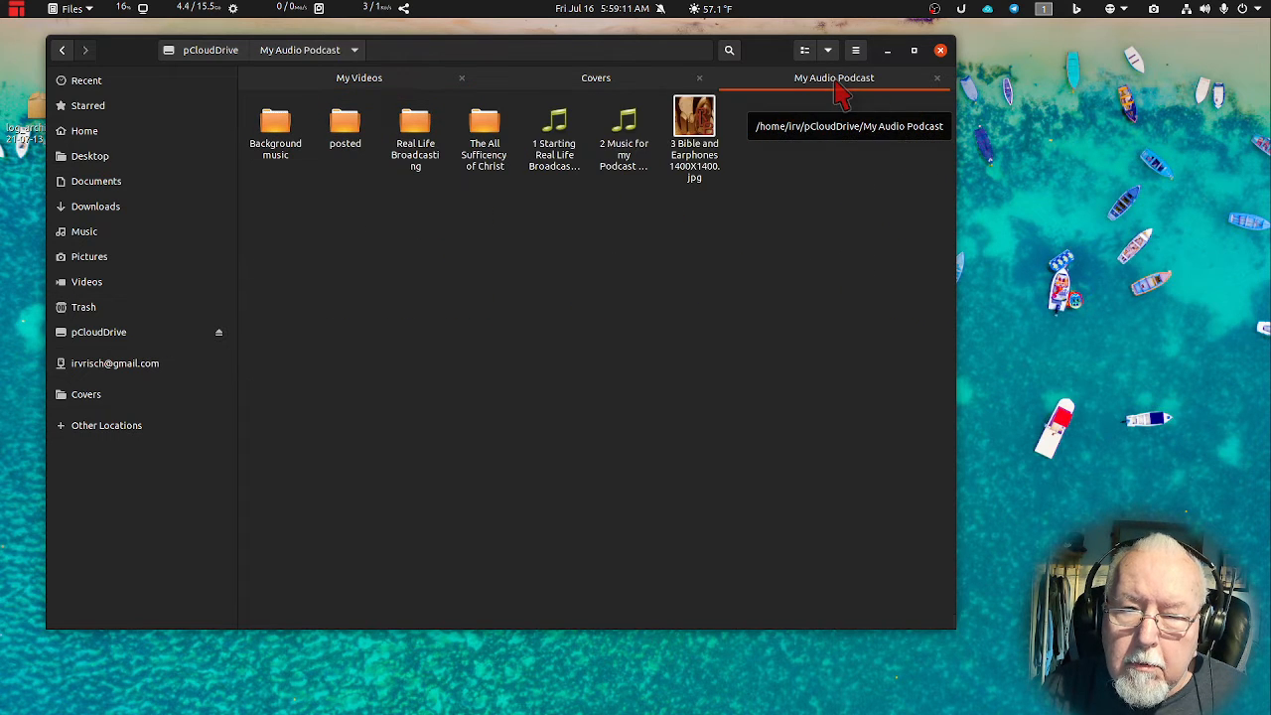
right_click(778, 310)
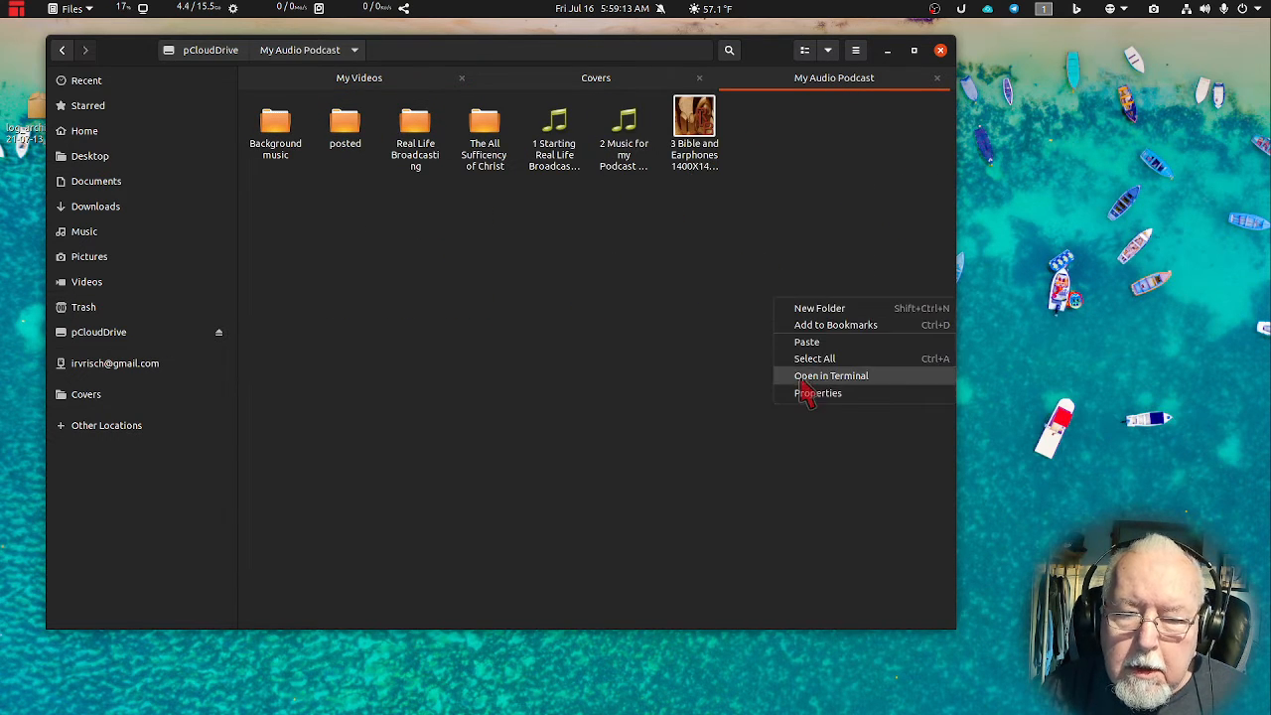
left_click(824, 344)
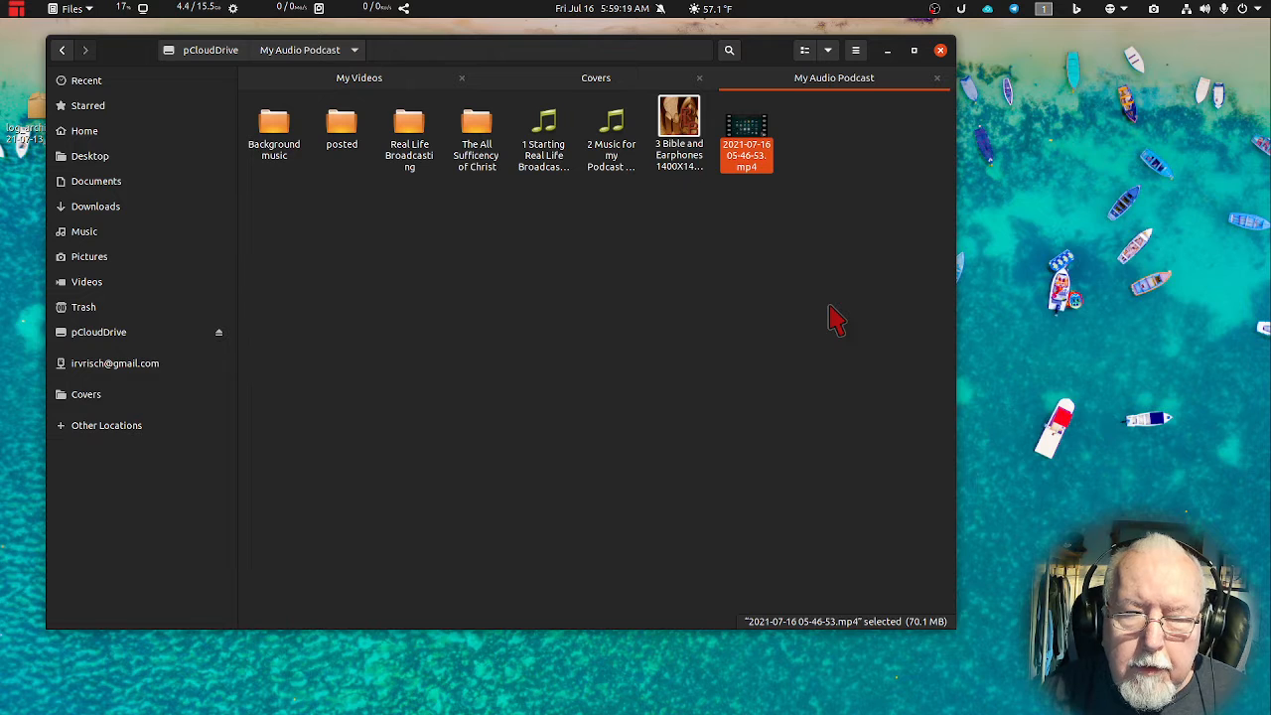
right_click(752, 169)
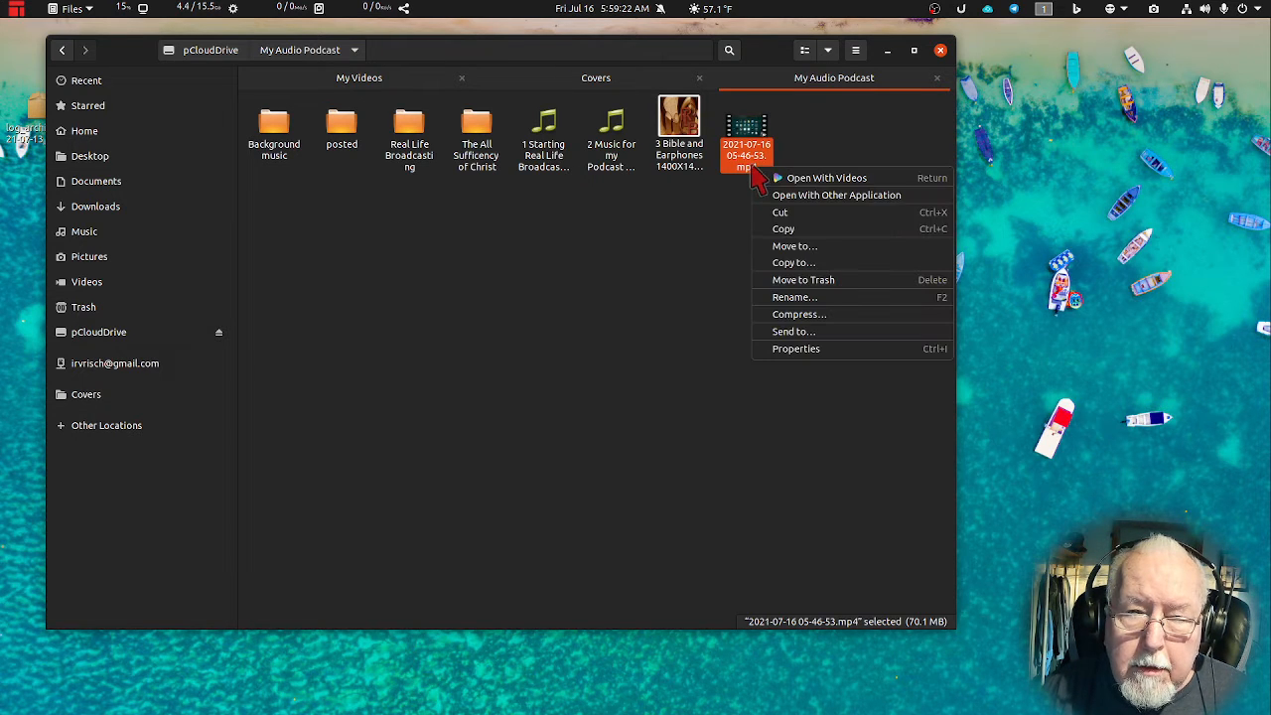
left_click(813, 299)
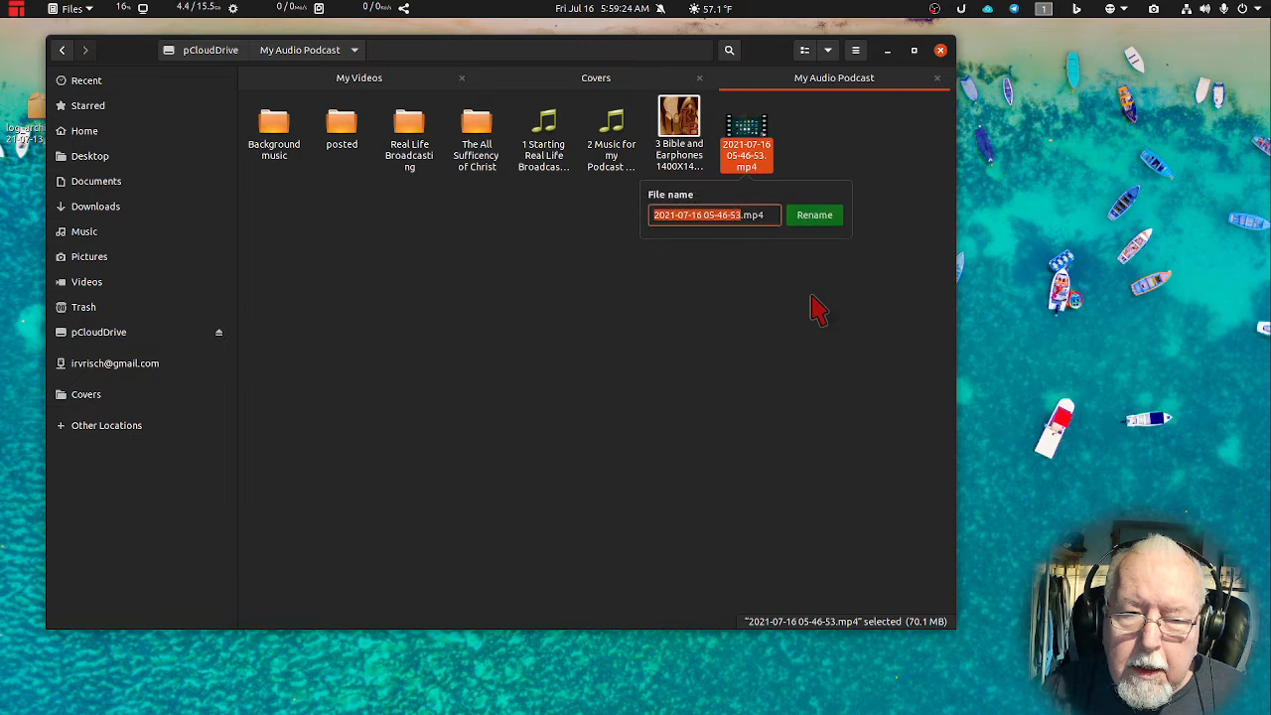
left_click(764, 216)
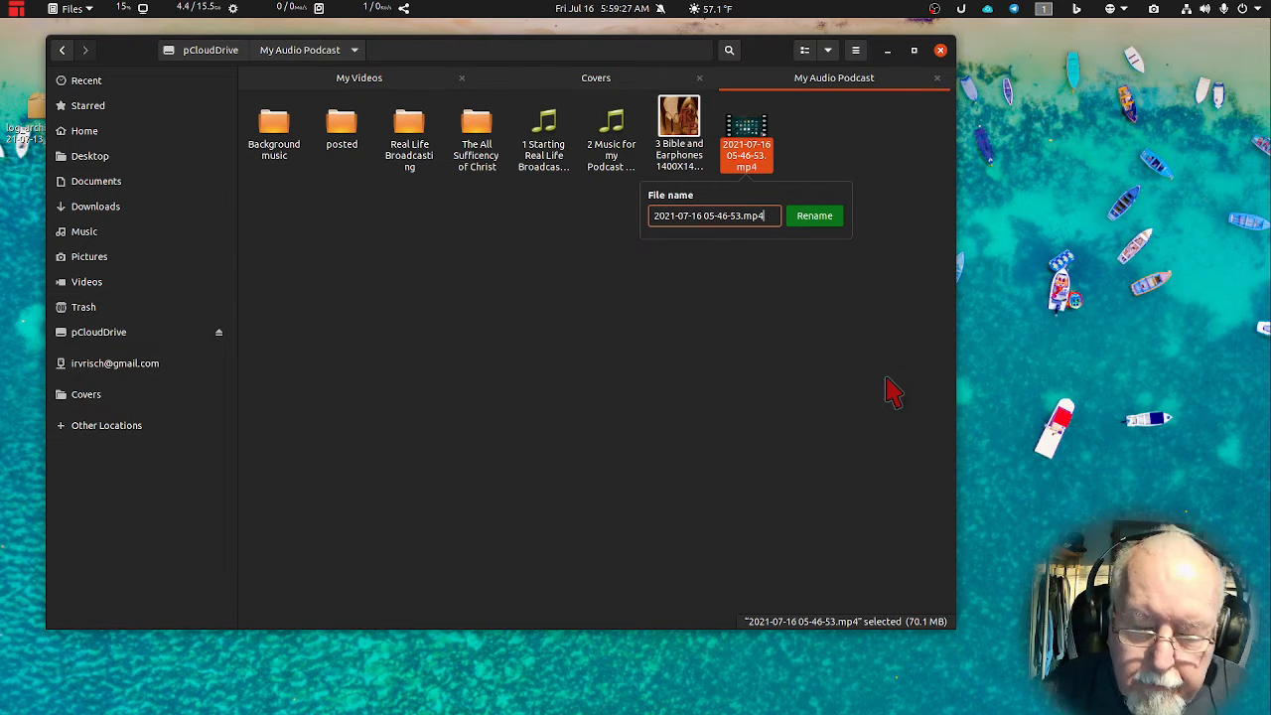
key("BackSpace")
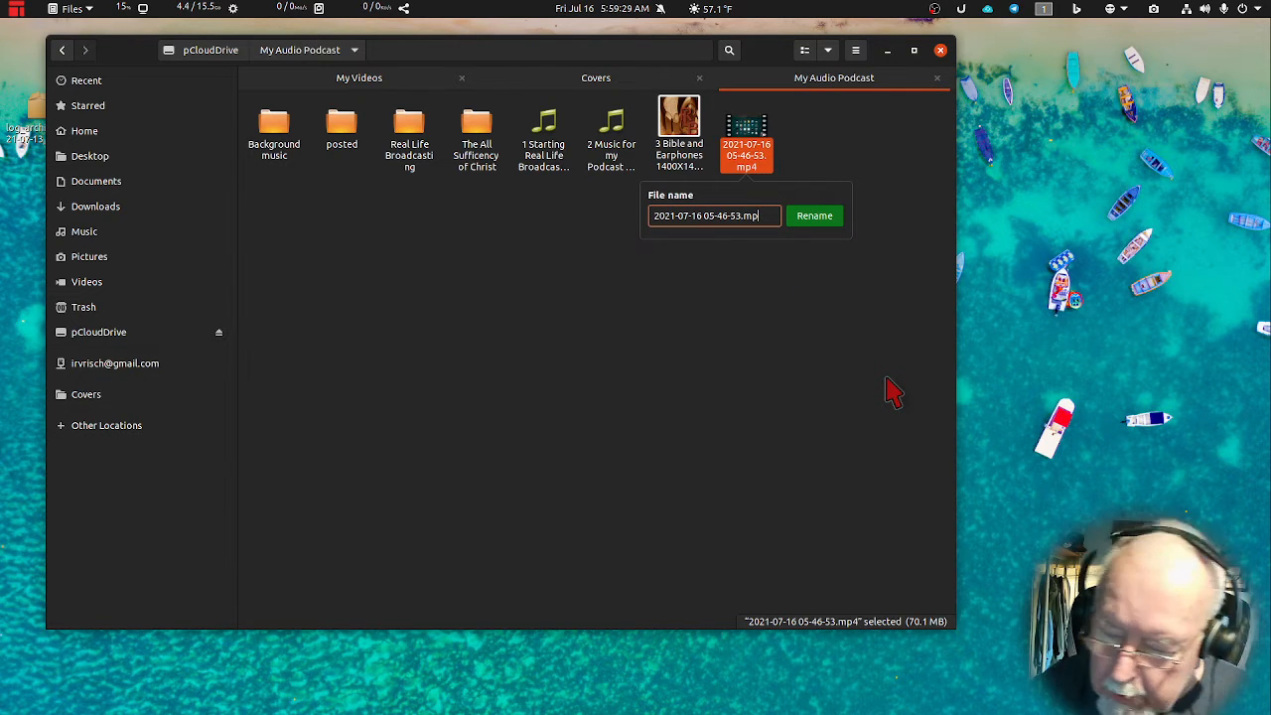
type("3")
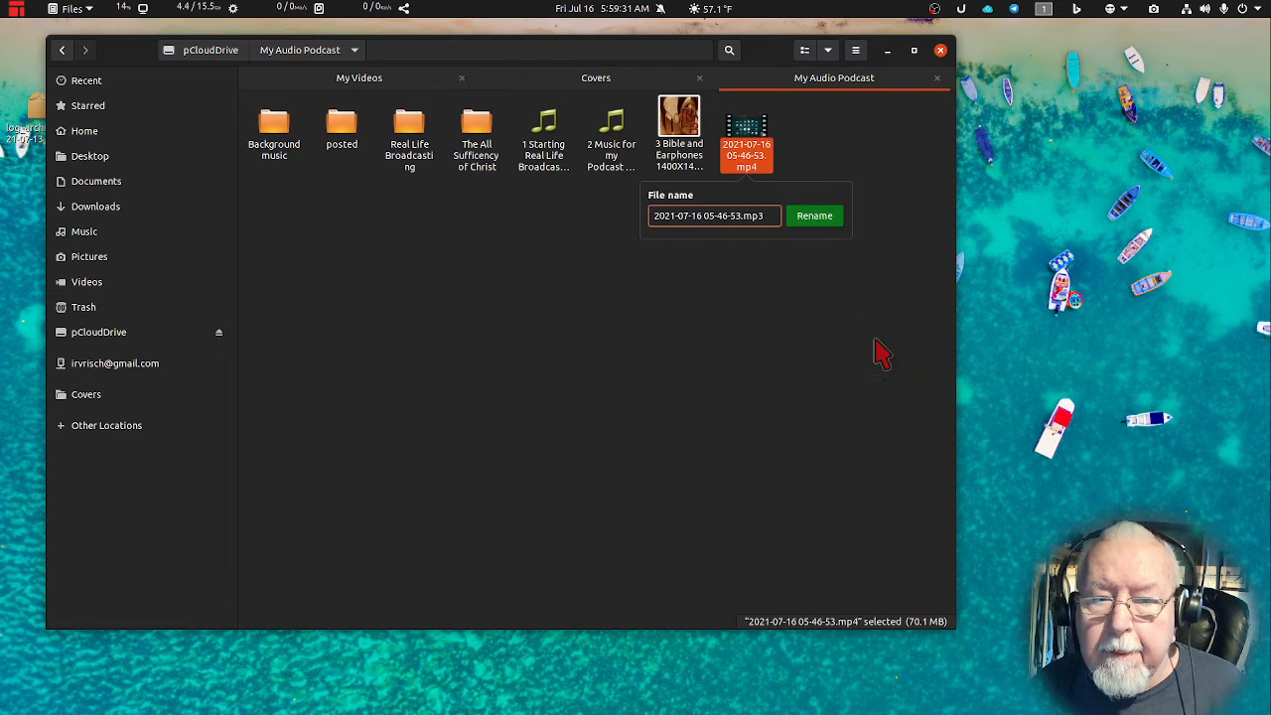
left_click(820, 218)
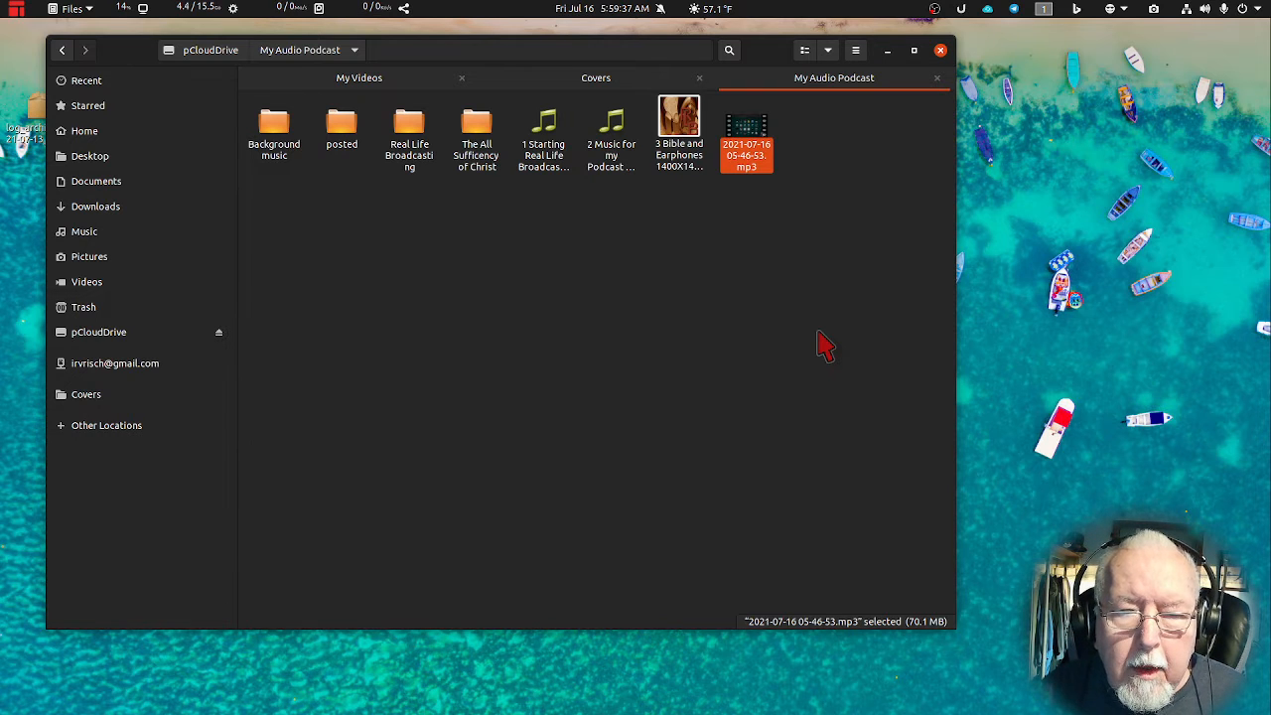
right_click(758, 167)
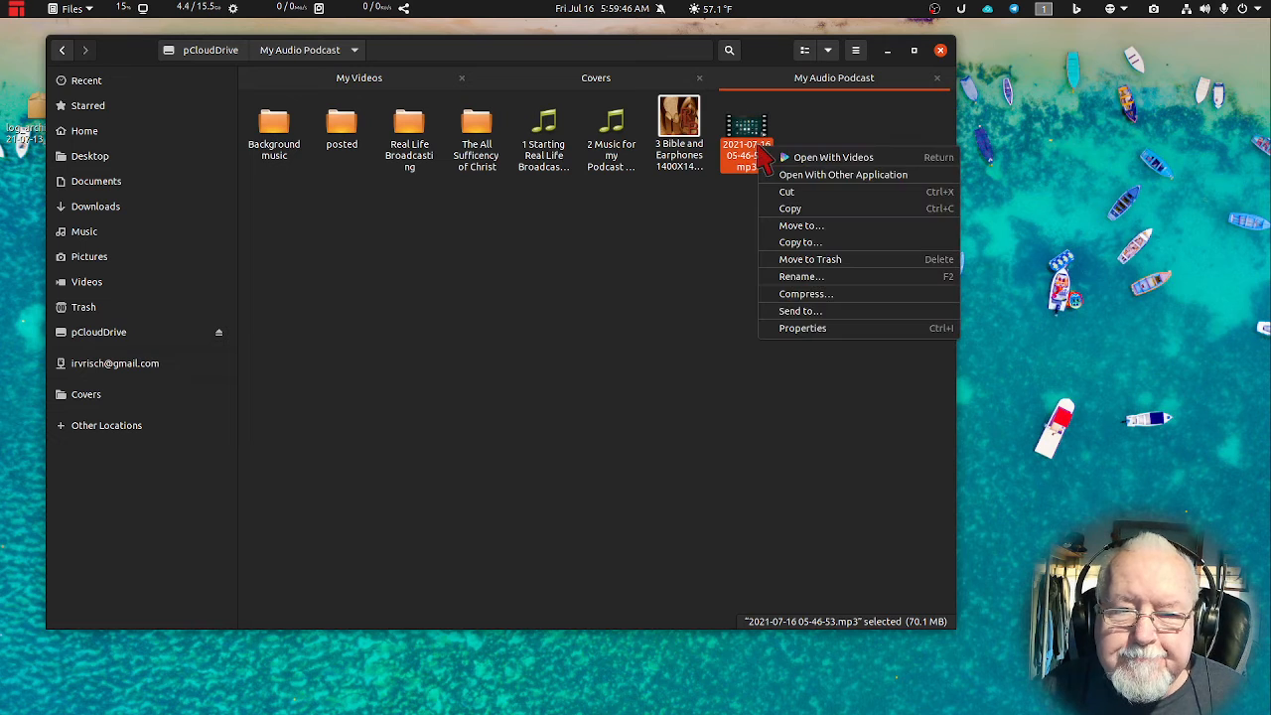
left_click(854, 175)
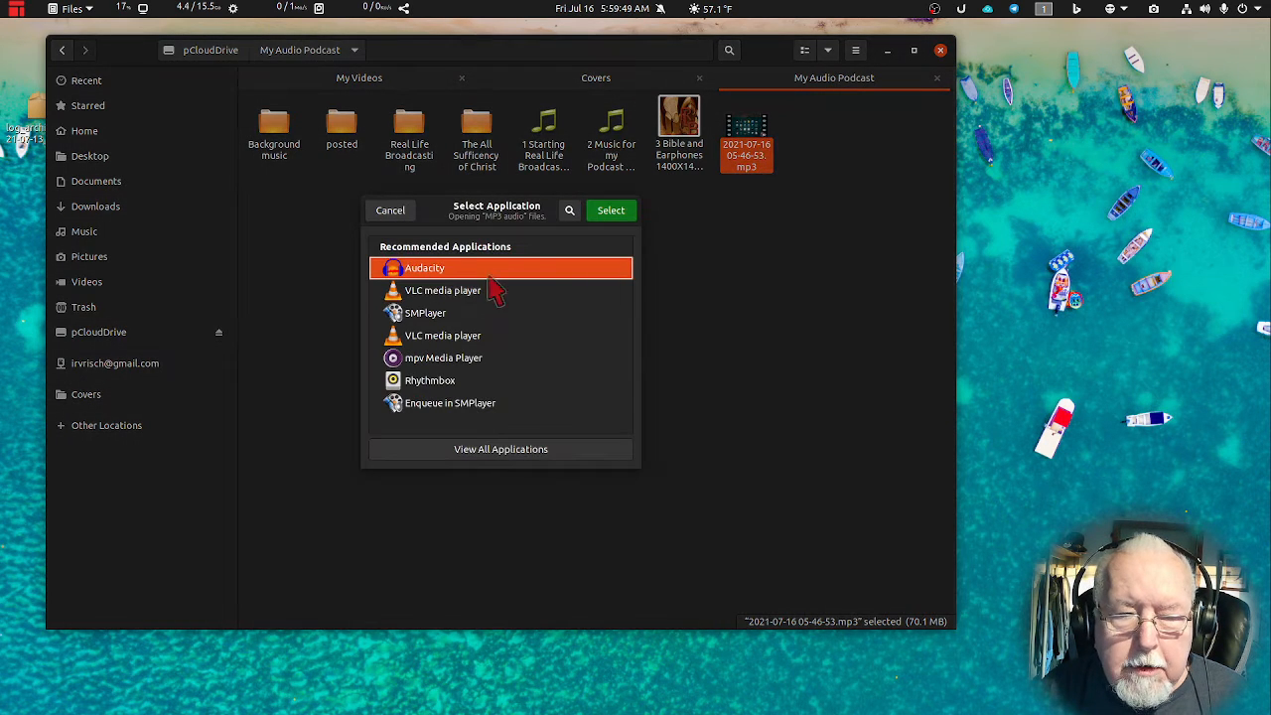
left_click(609, 210)
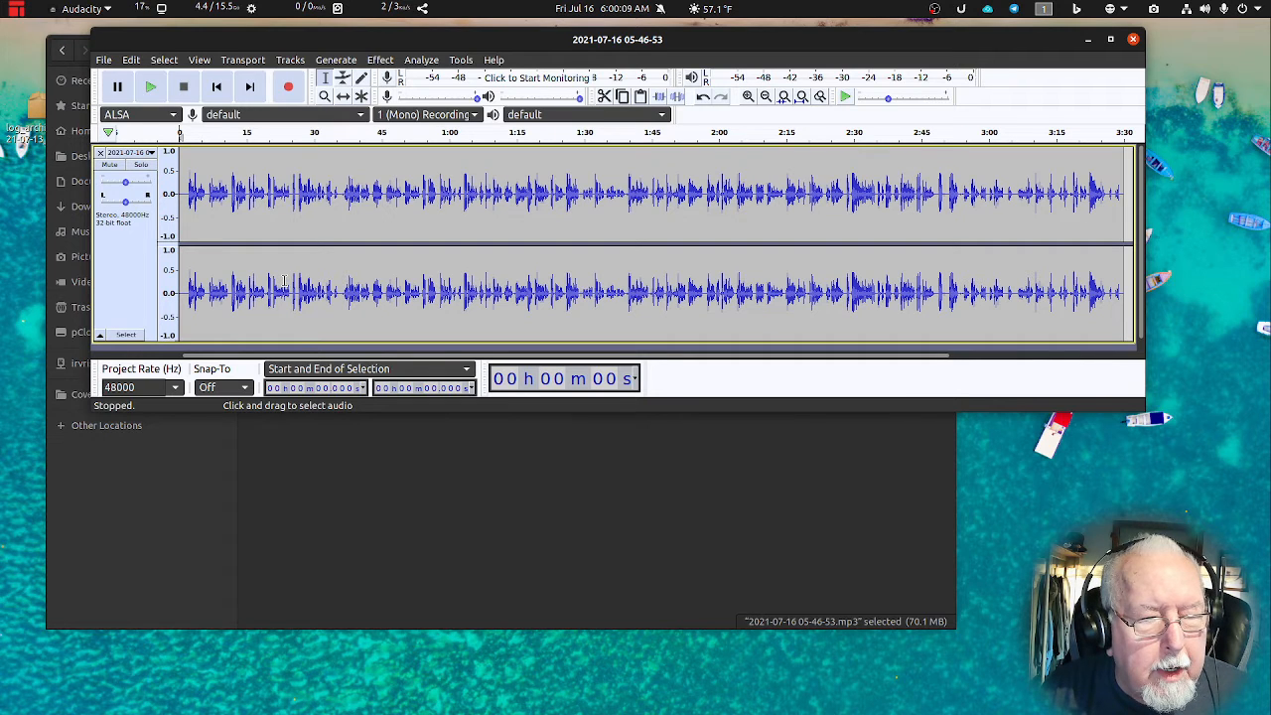
Split the stereo track into separate channels and remove the right-channel track.
left_click(151, 156)
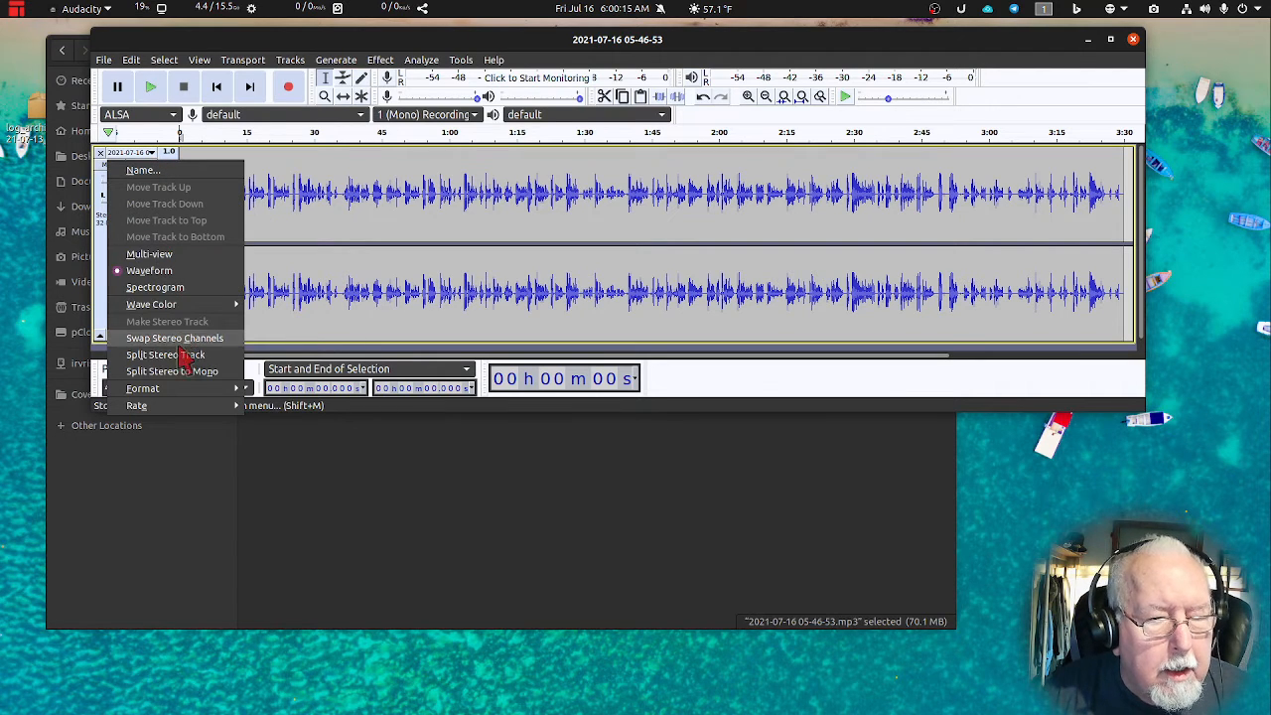
left_click(177, 358)
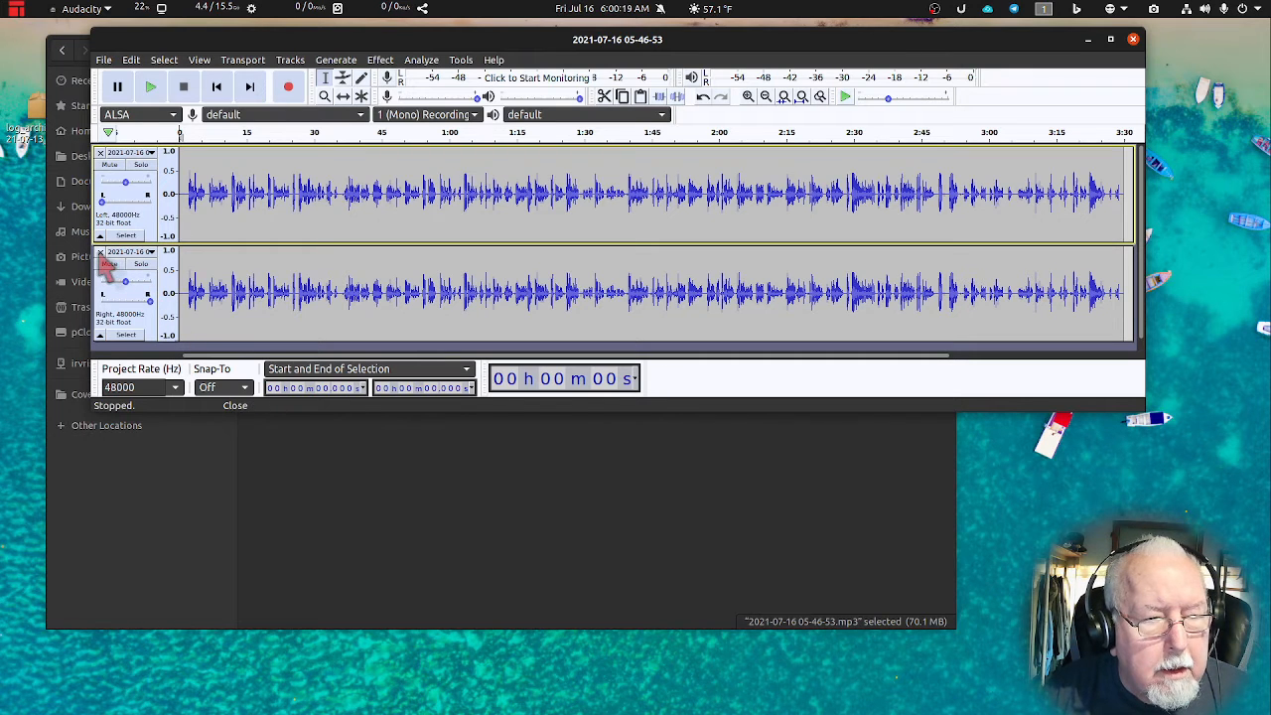
left_click(100, 253)
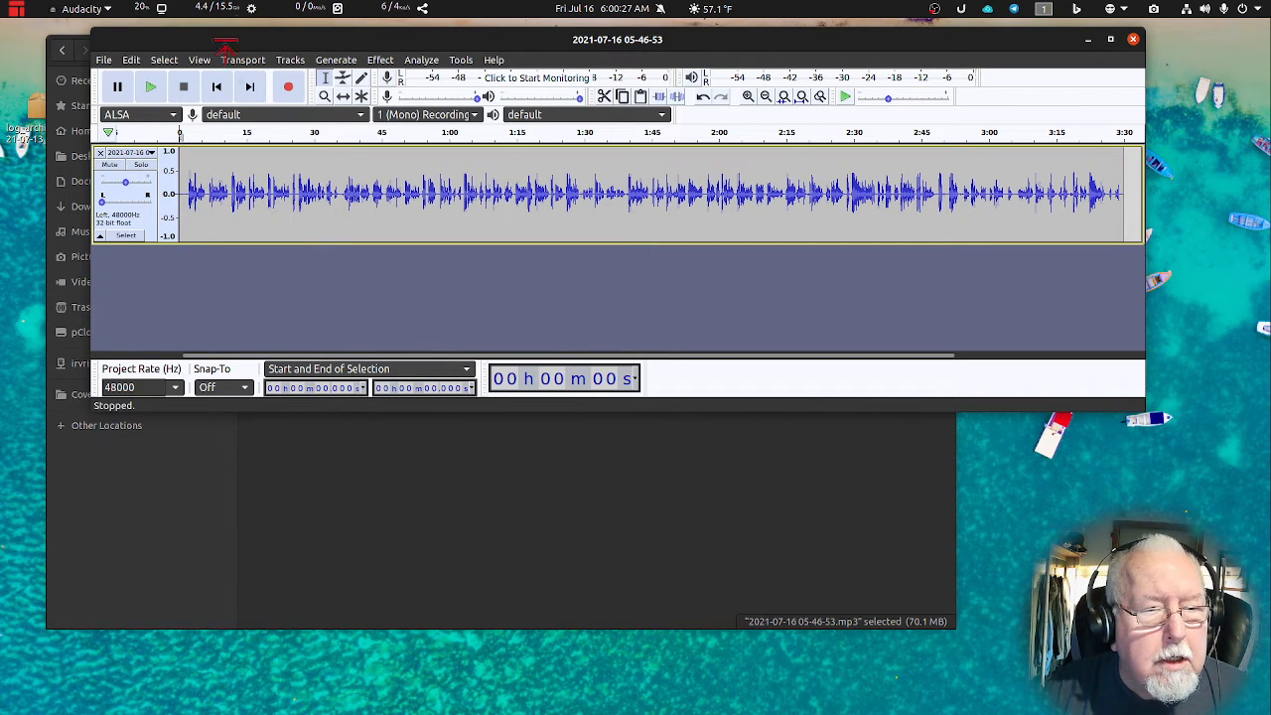
Play back the track's opening and capture a Noise Reduction profile from the silence in its first 2.2 seconds or so.
left_click(201, 62)
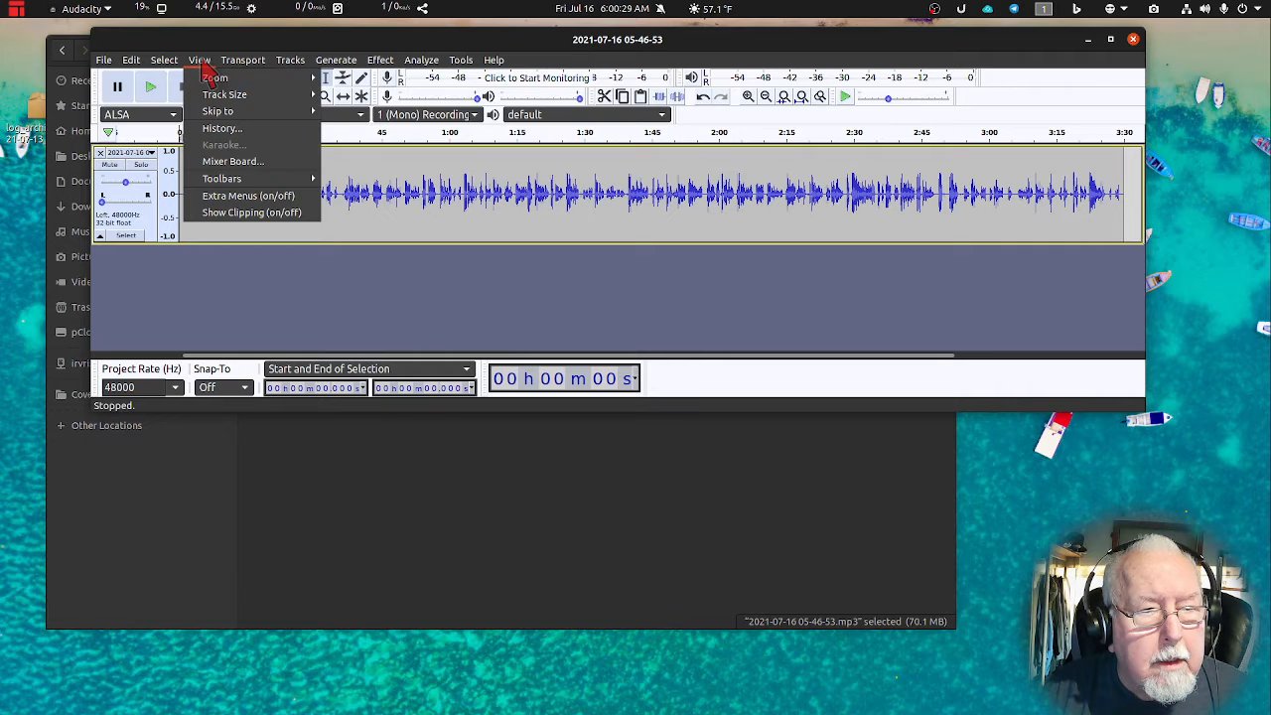
mouse_move(219, 80)
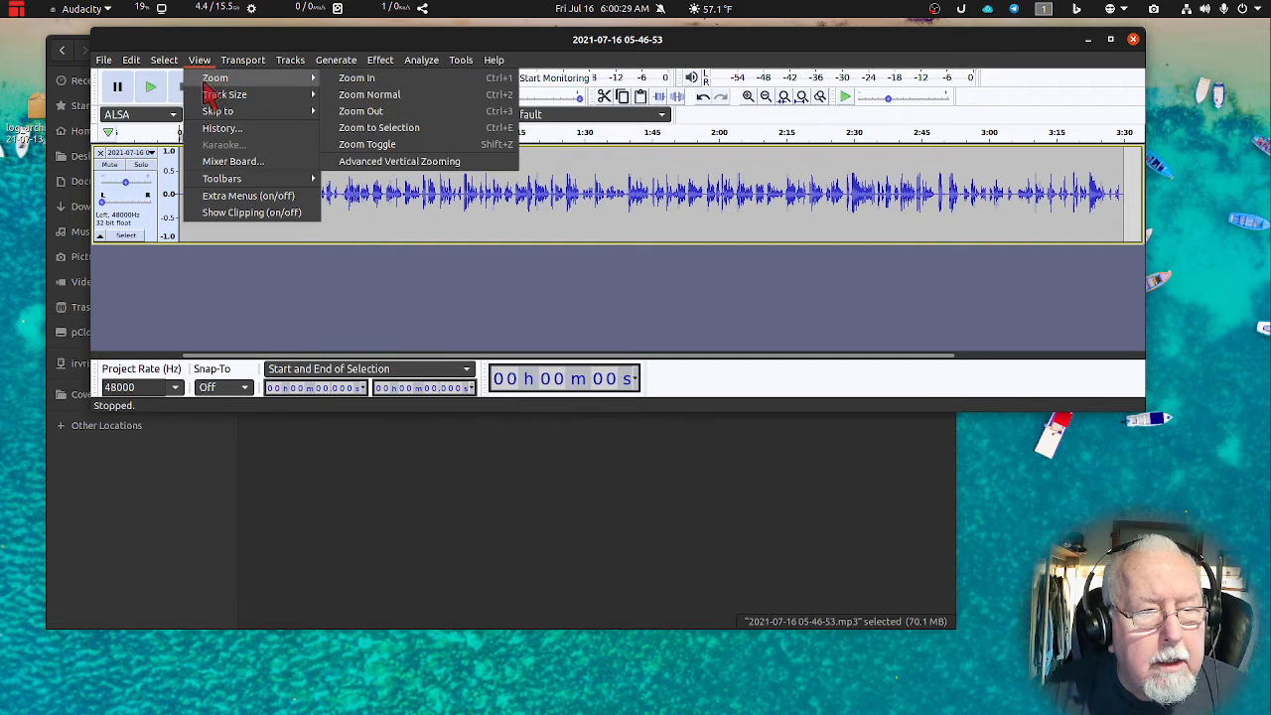
left_click(369, 95)
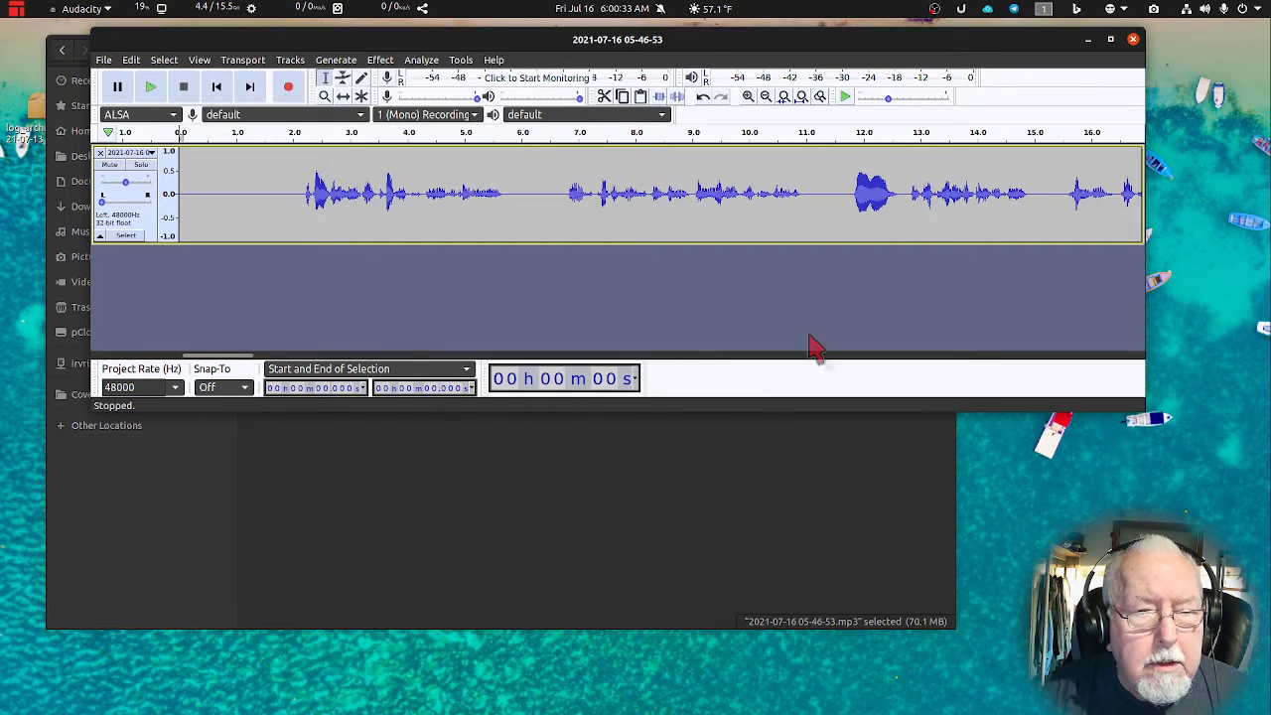
left_click(152, 85)
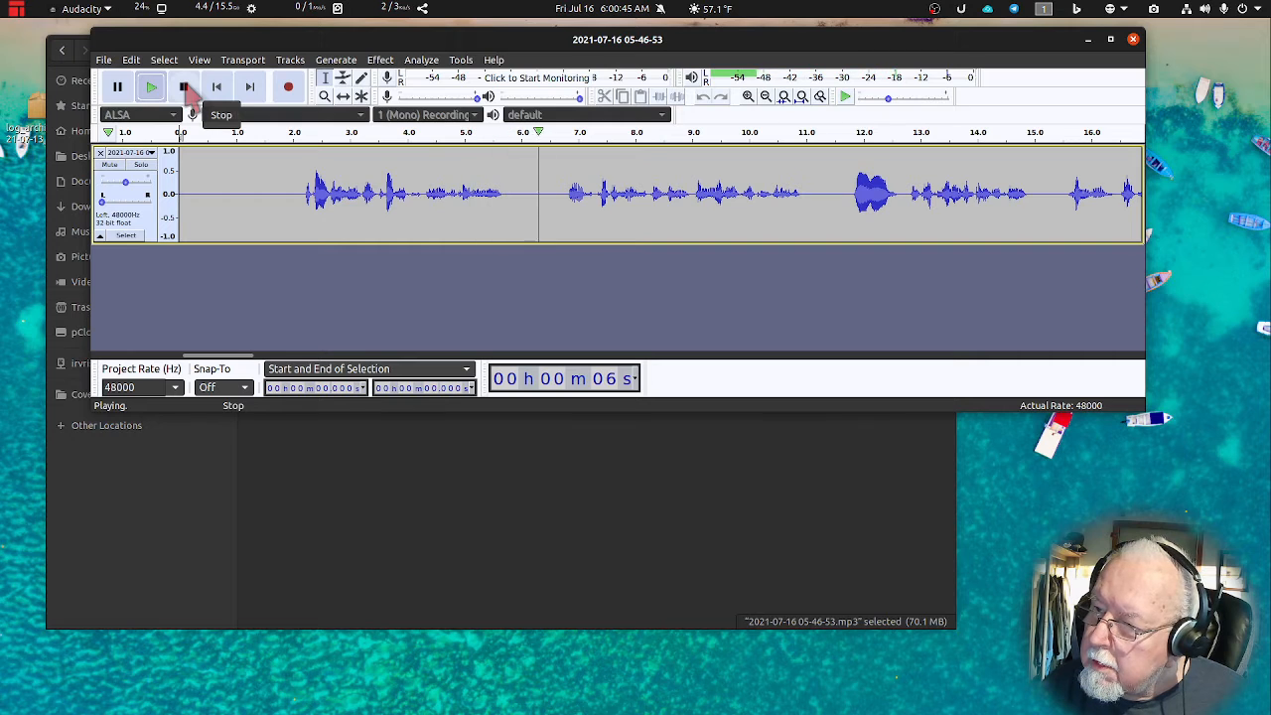
left_click(184, 87)
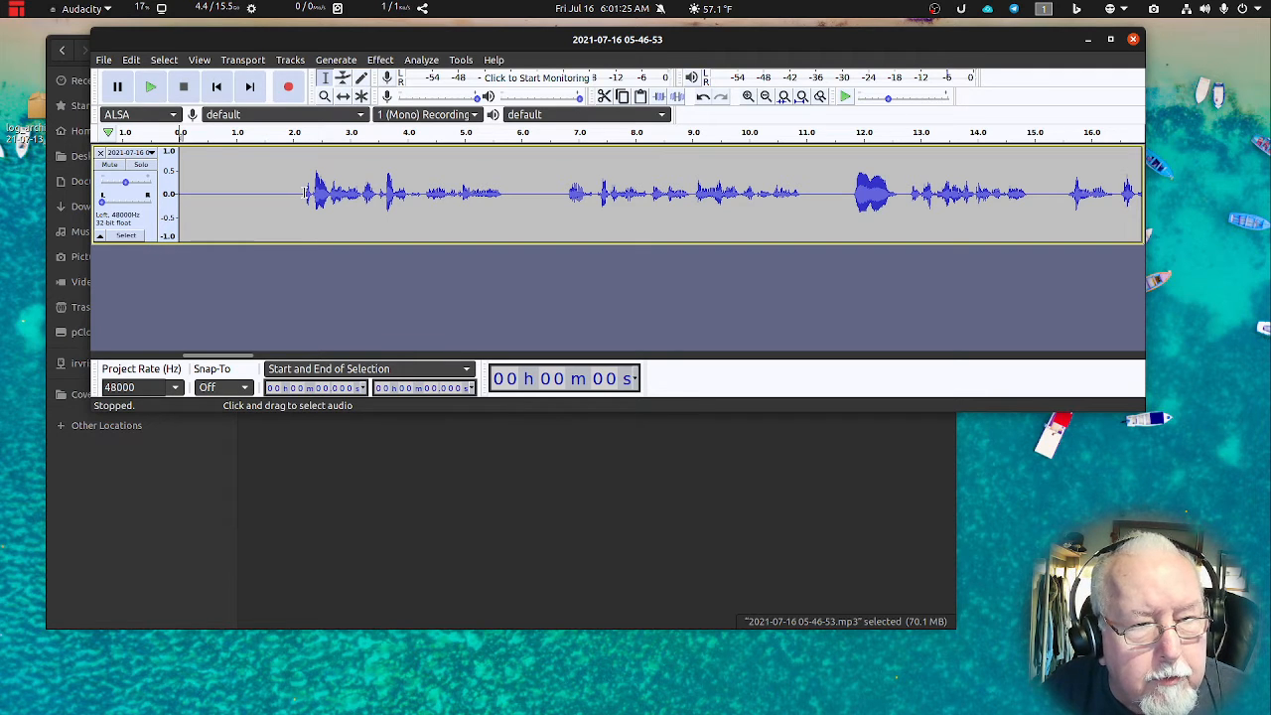
left_click_drag(306, 192, 177, 199)
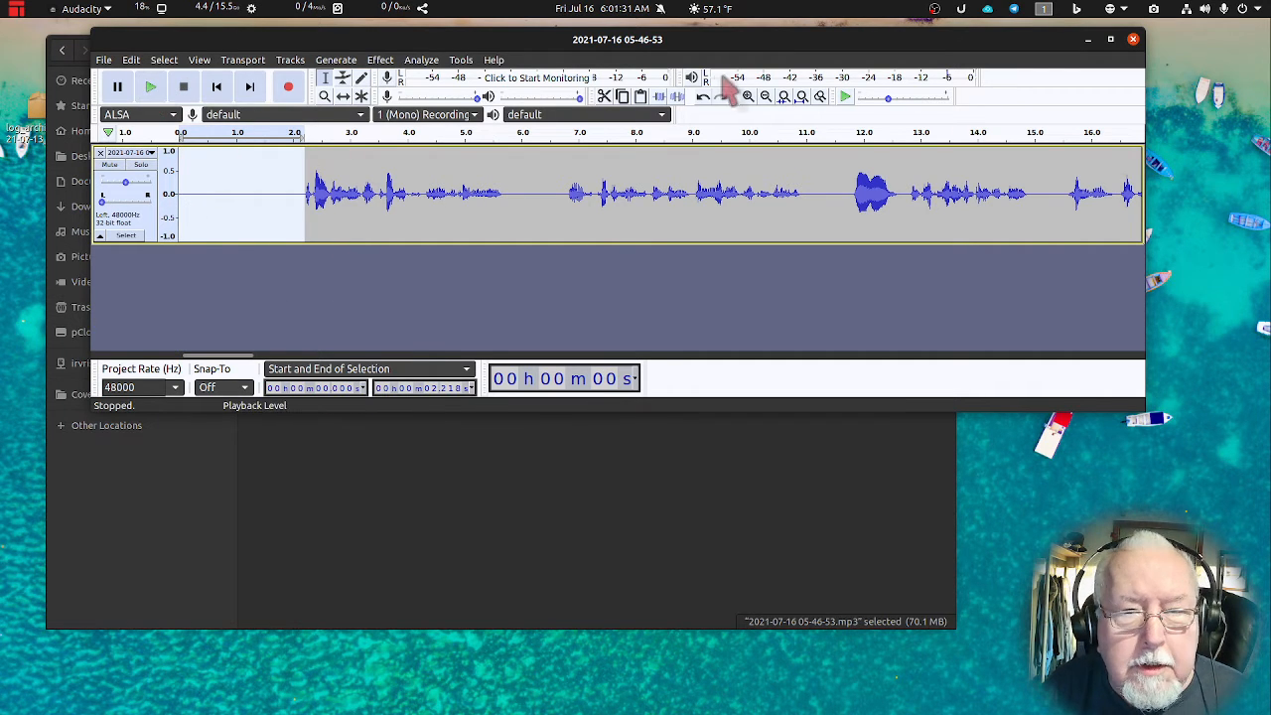
left_click(149, 87)
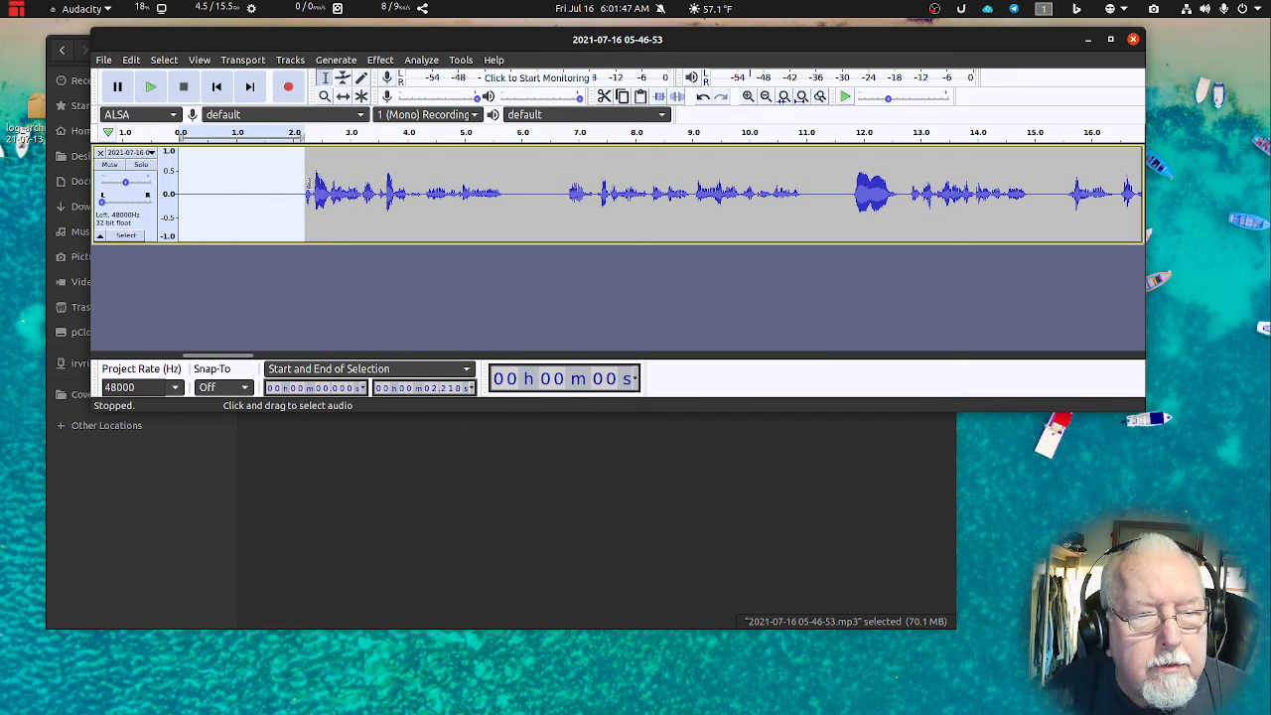
left_click(380, 61)
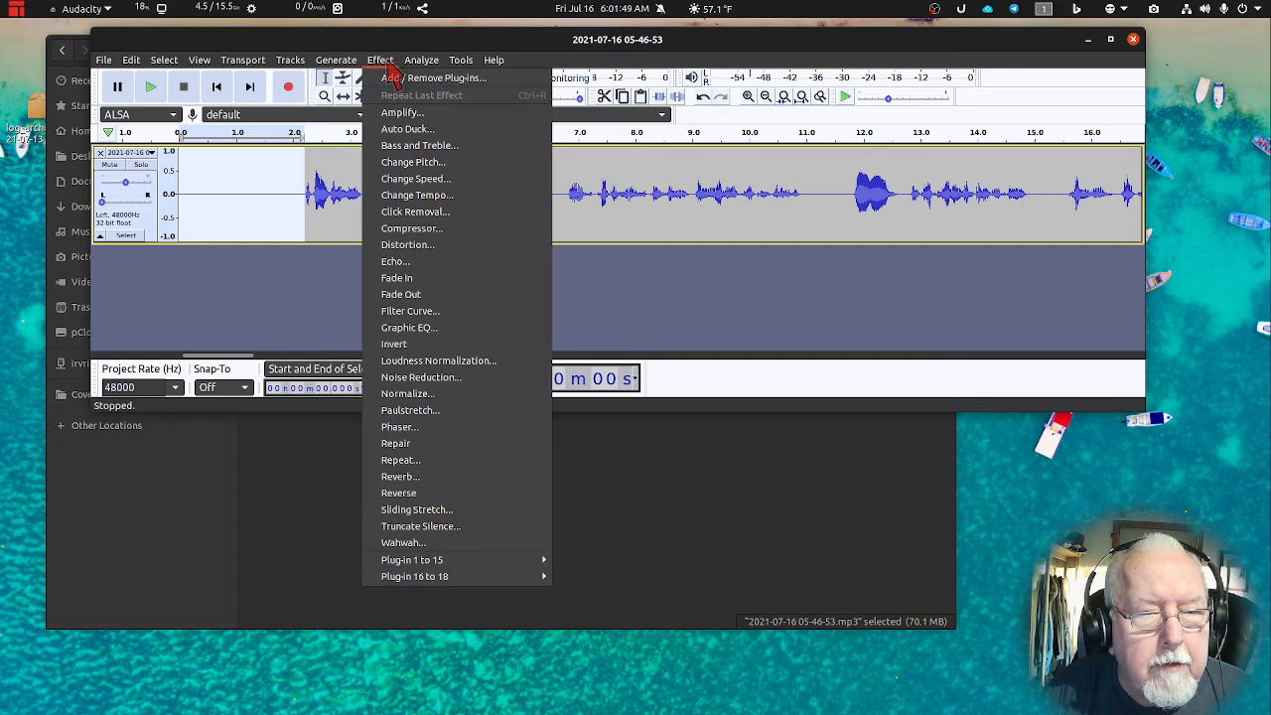
left_click(417, 379)
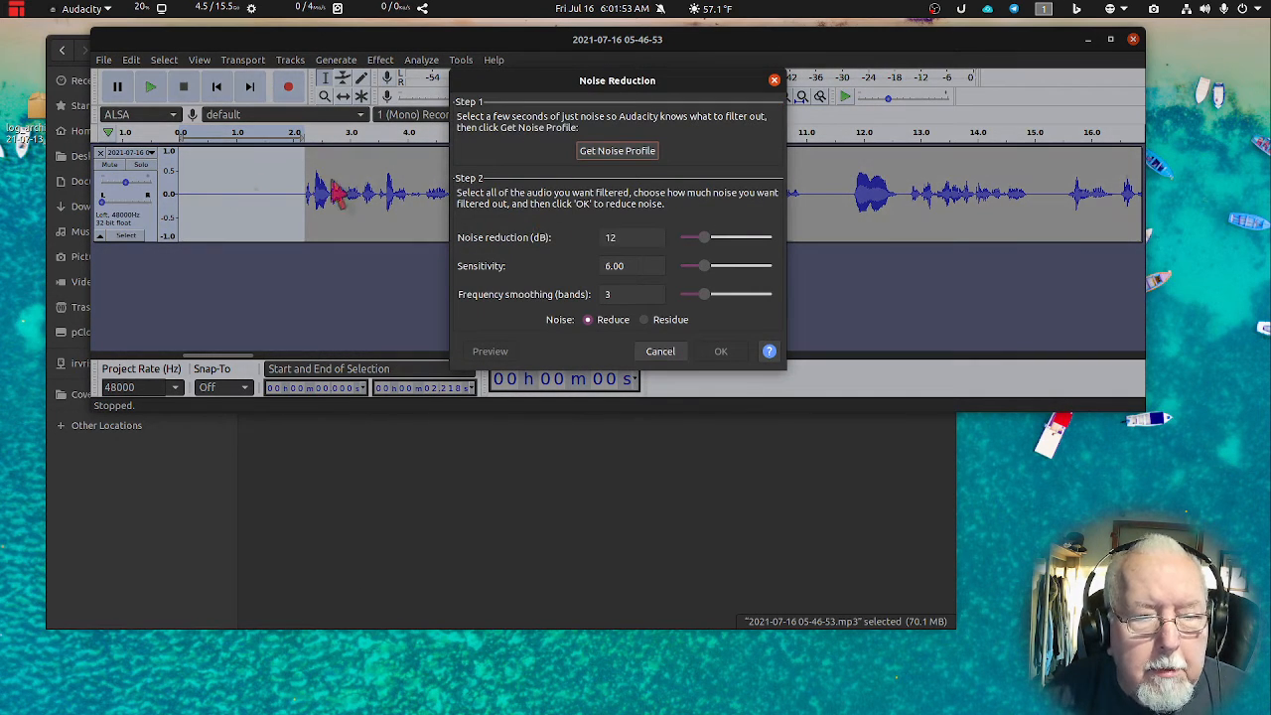
left_click(638, 151)
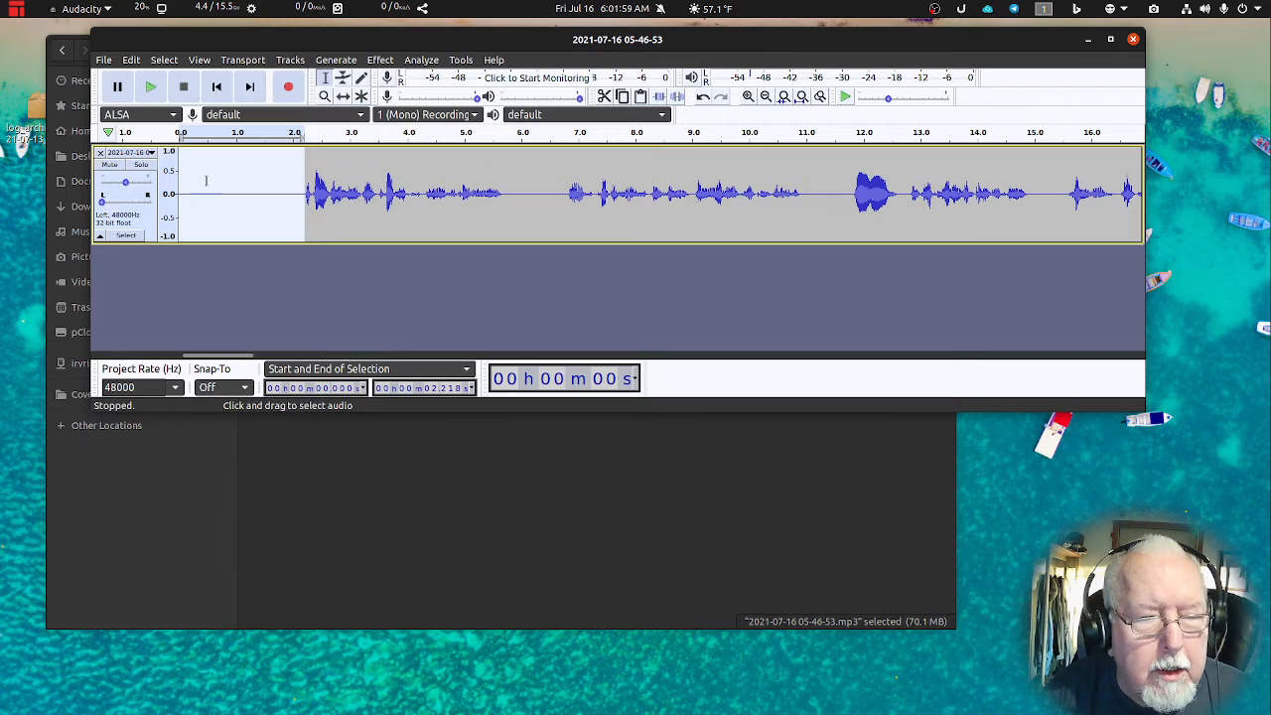
Apply Noise Reduction to the entire track with 12 dB reduction, sensitivity 6.00 and 3 frequency smoothing bands.
left_click(126, 238)
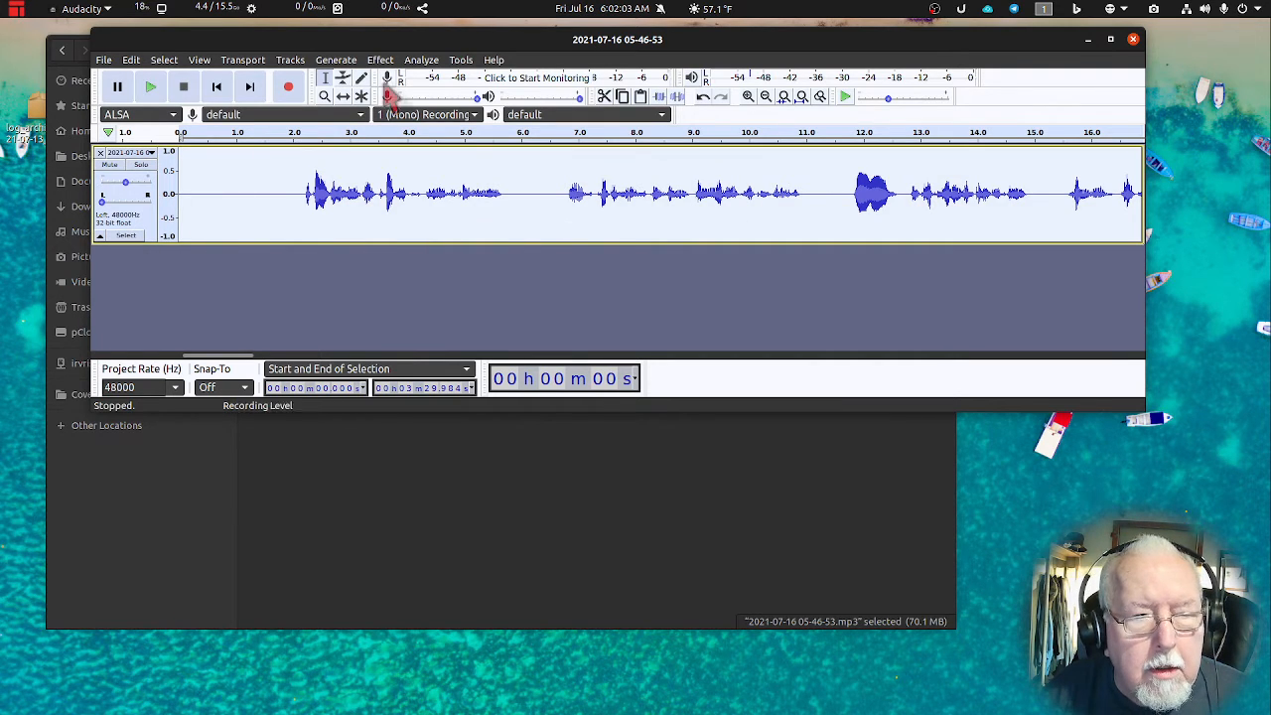
left_click(380, 59)
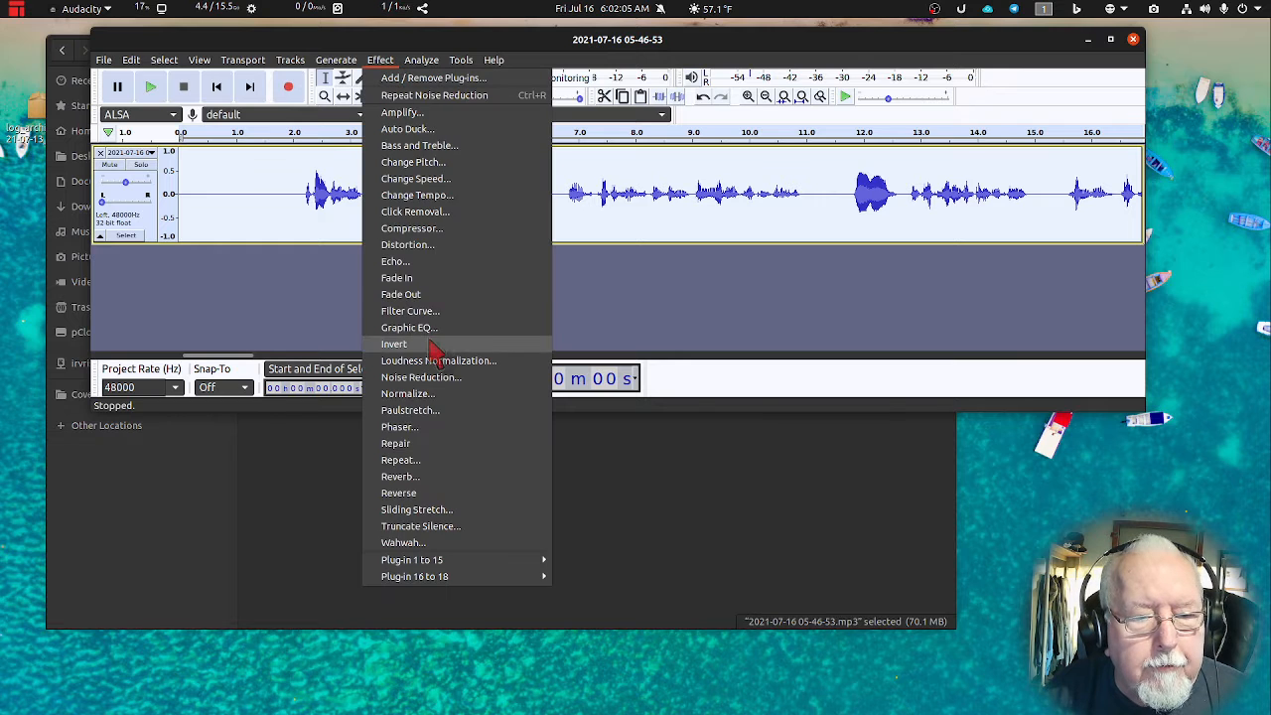
left_click(427, 378)
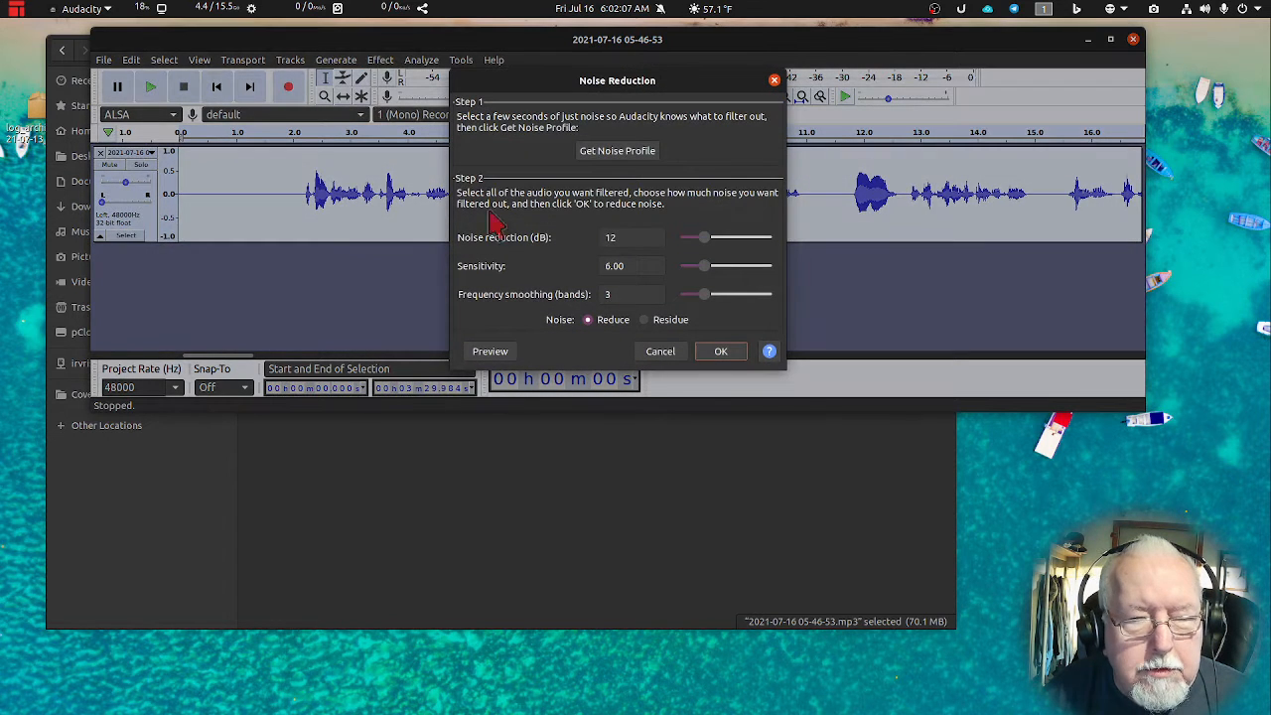
left_click(723, 358)
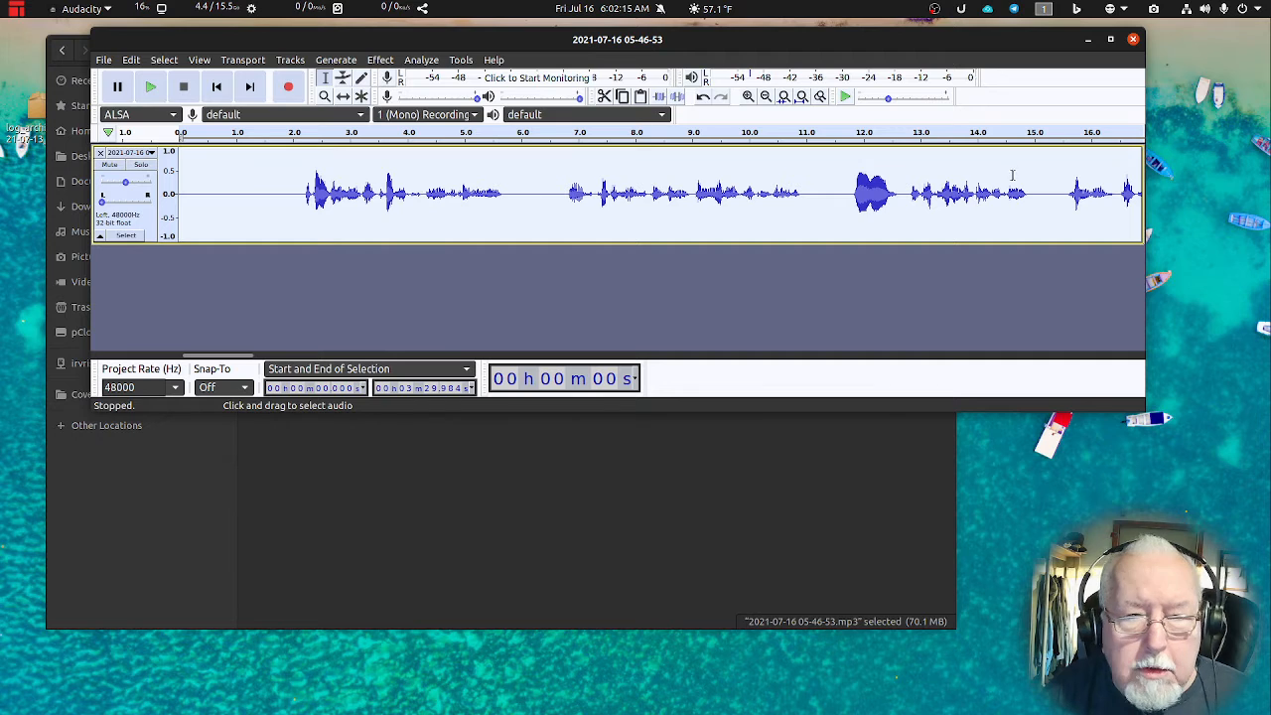
Apply the macro "Use for my Audio recordings" to the entire track.
left_click(461, 59)
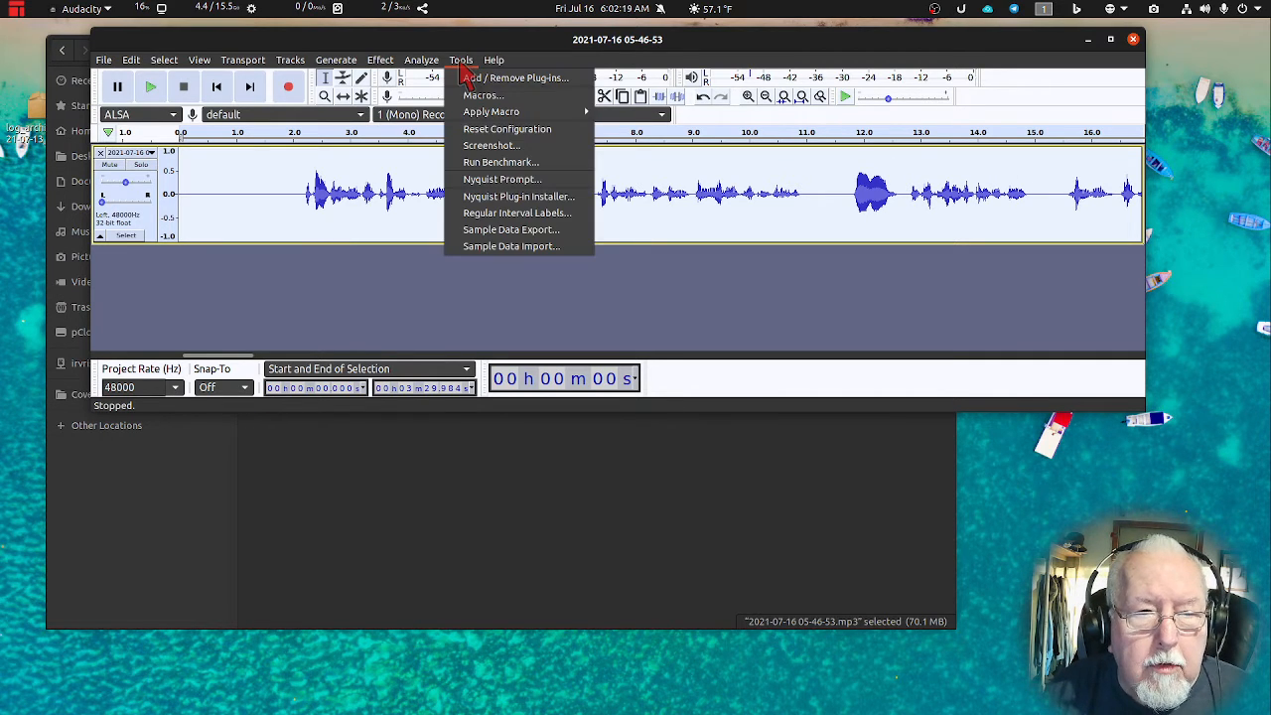
mouse_move(475, 117)
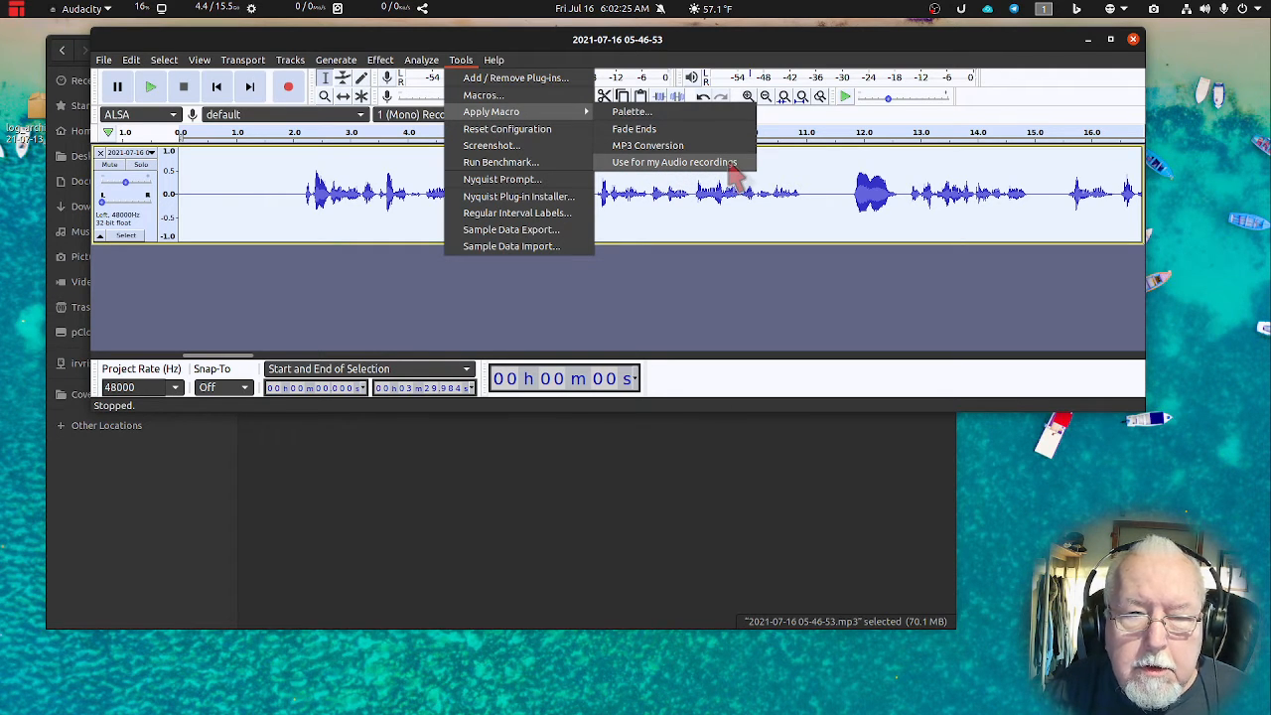
left_click(735, 169)
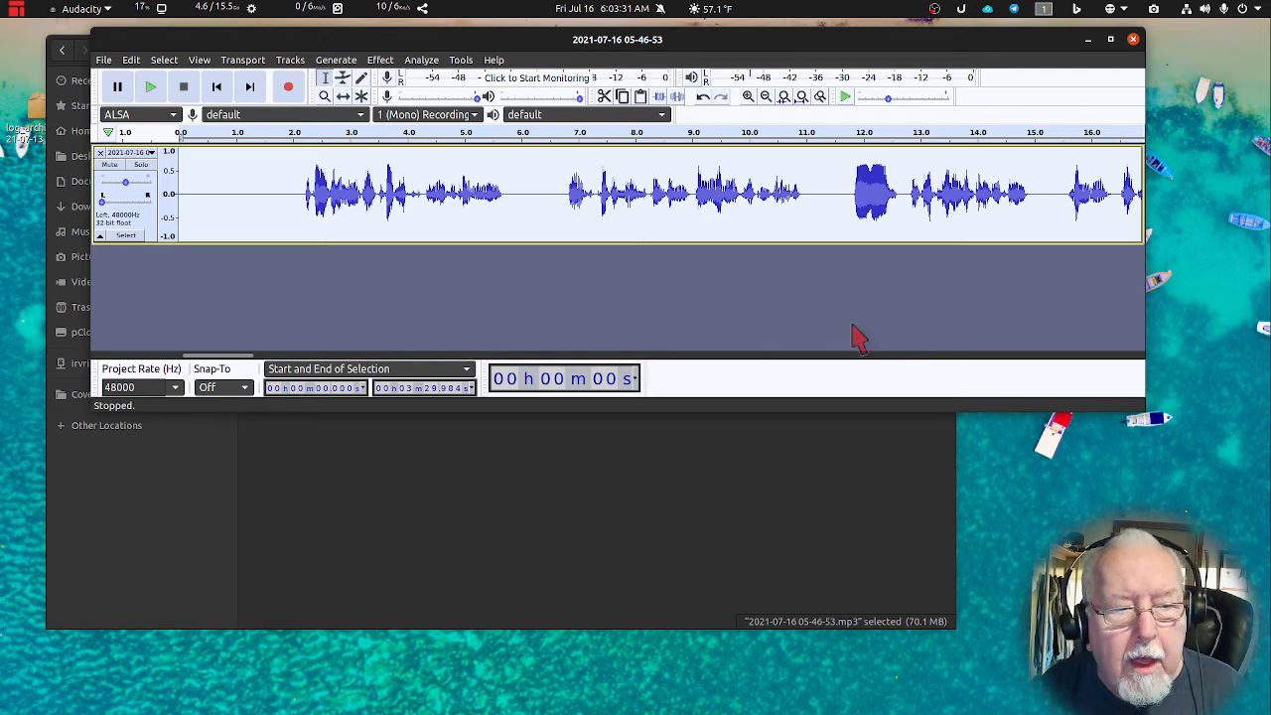
Place the cursor about 0.44 s into the voice track and open the recent file "2 Music for my Podcast Real Life Broadcasting.mp3".
left_click(206, 191)
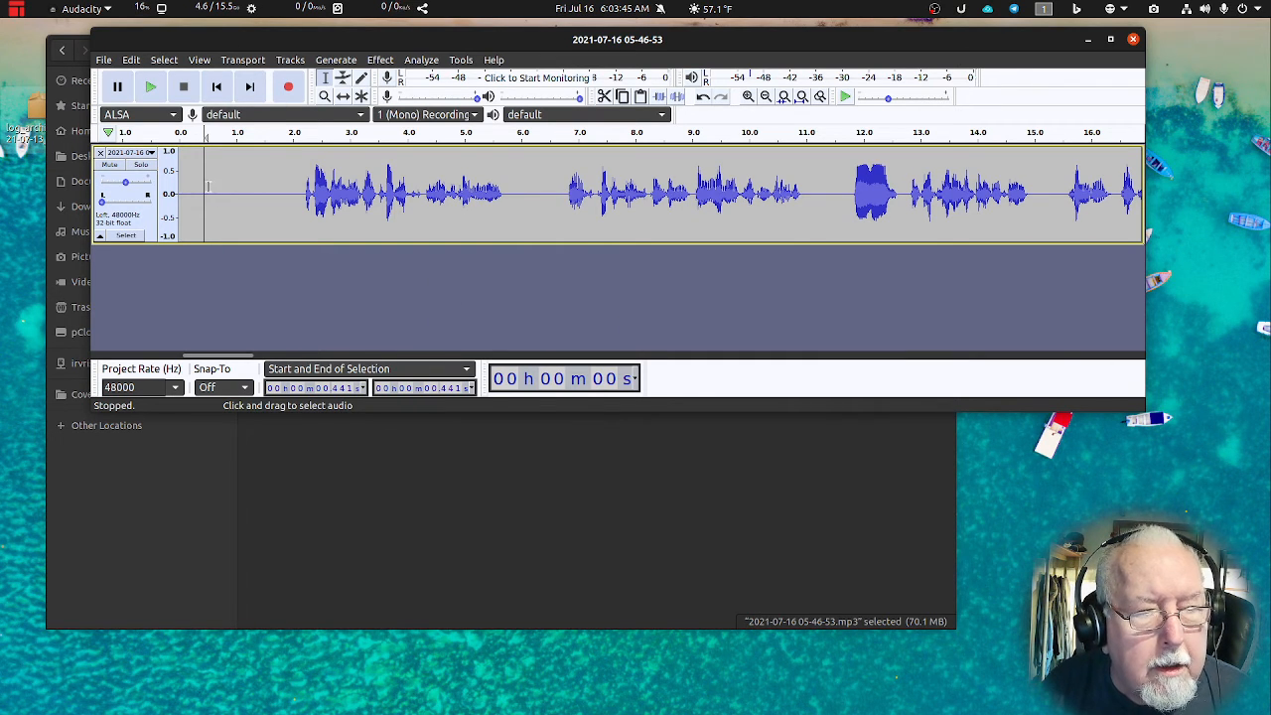
left_click(105, 60)
mouse_move(139, 114)
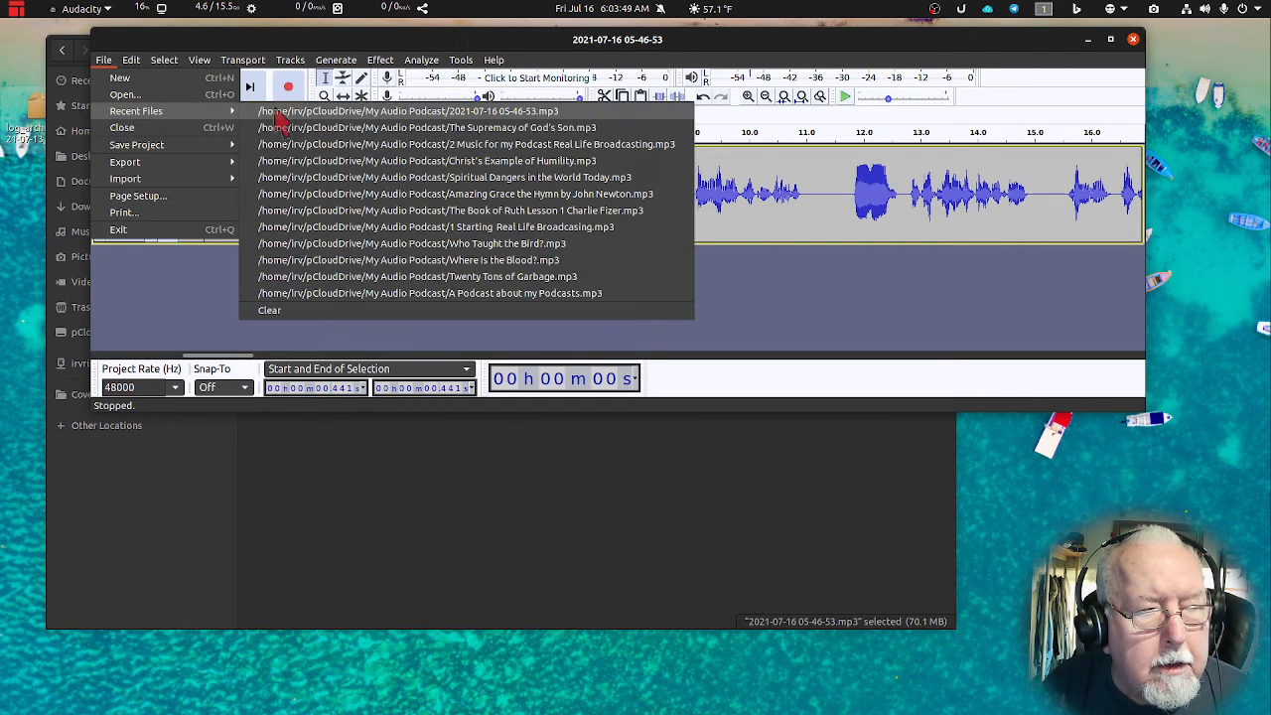
left_click(484, 147)
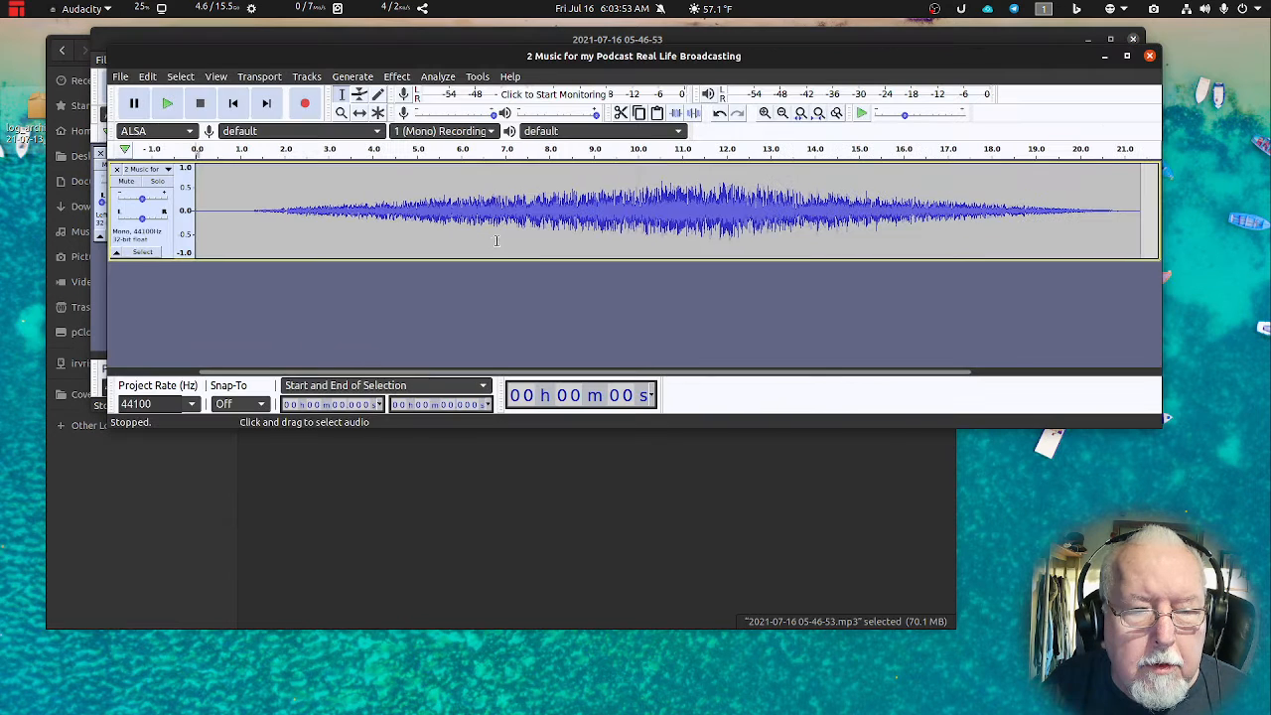
Select the entire music track and copy it.
left_click(149, 255)
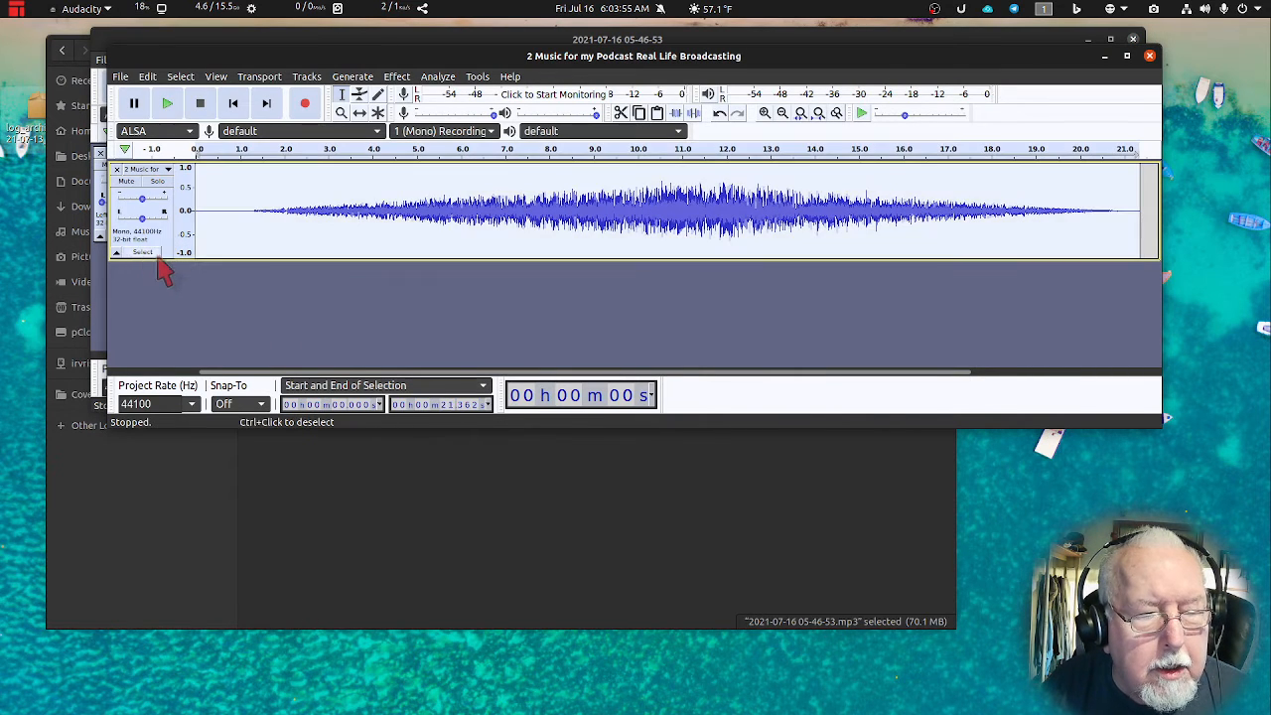
left_click(180, 78)
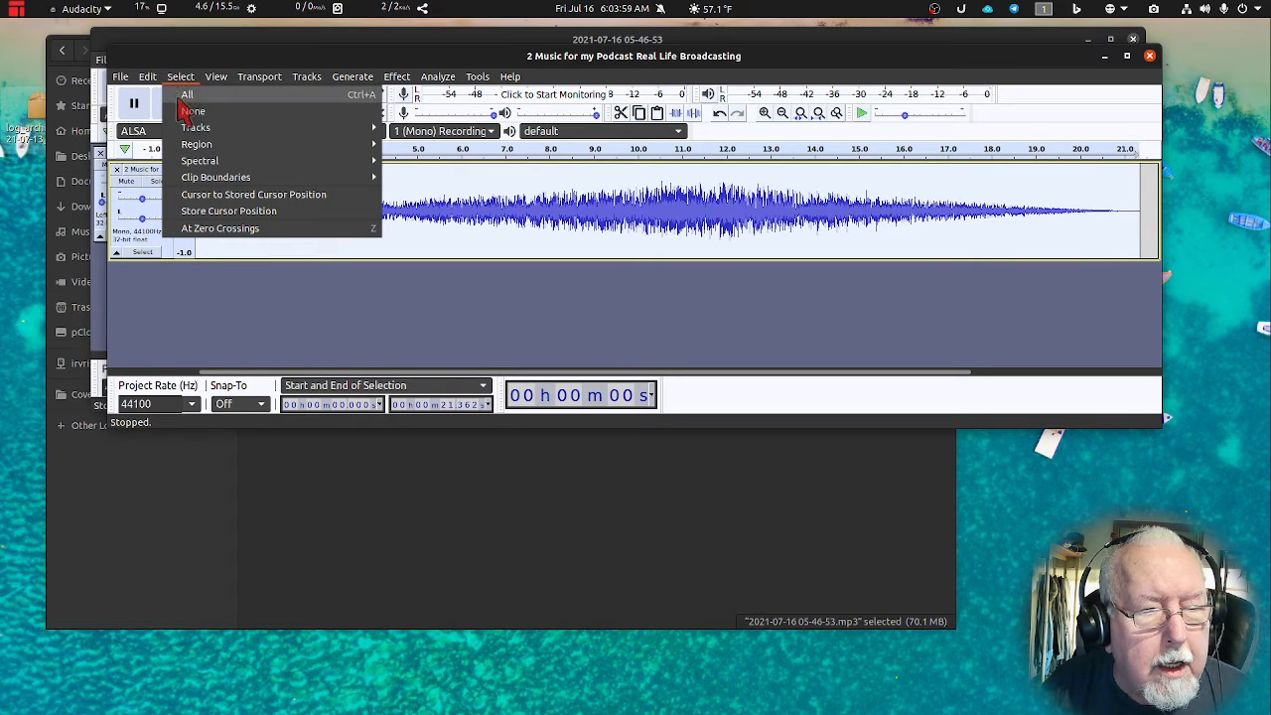
mouse_move(147, 77)
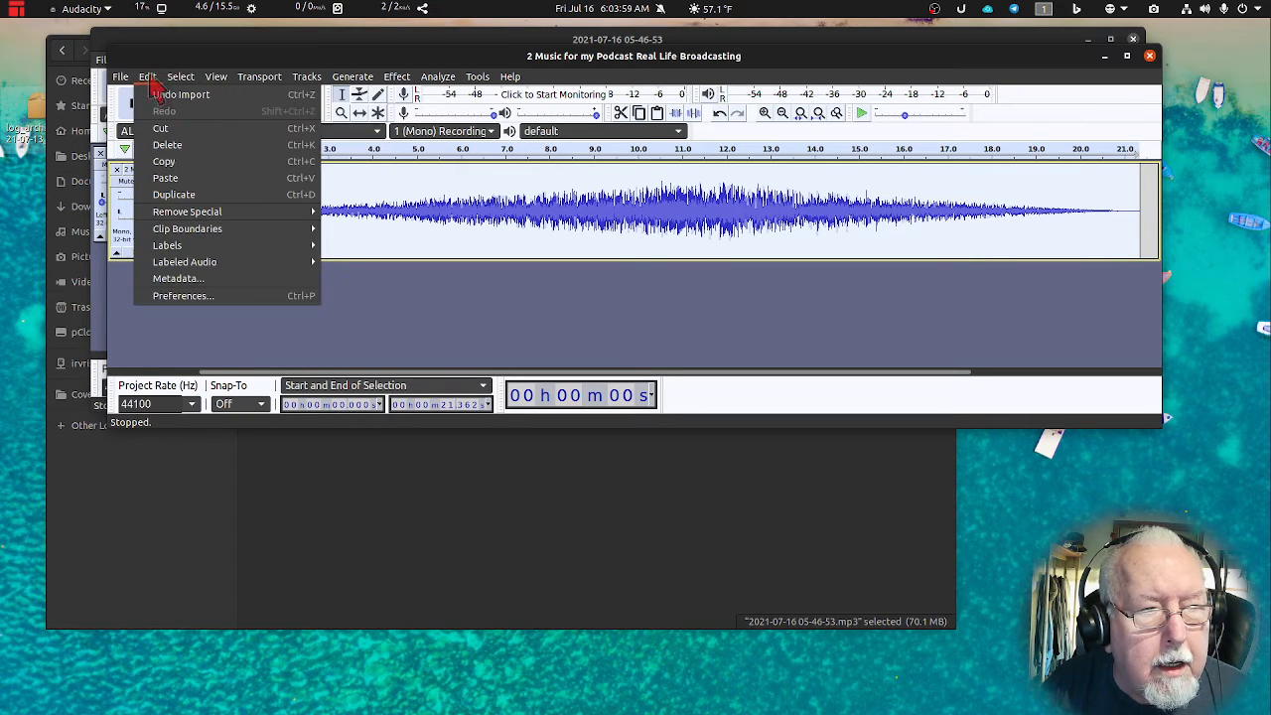
left_click(173, 165)
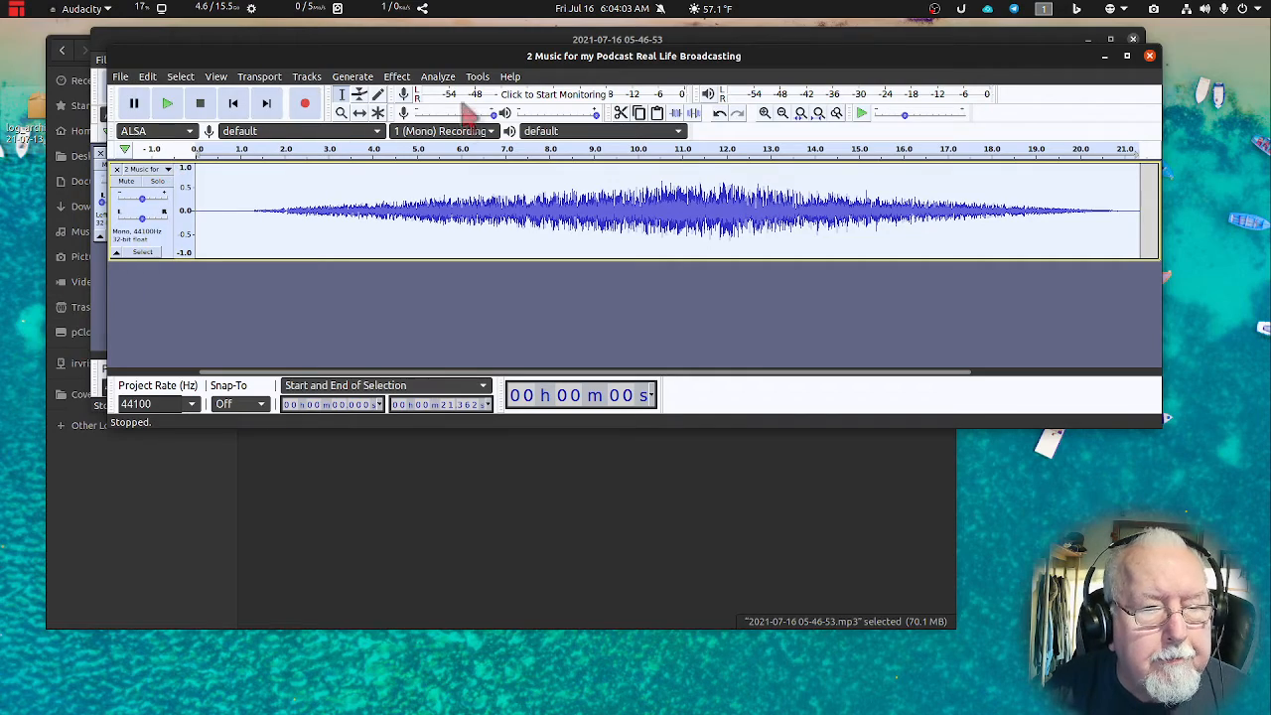
Move the music project's window below the recording and paste the music into the voice track at about 0.44 s.
left_click_drag(507, 56, 513, 437)
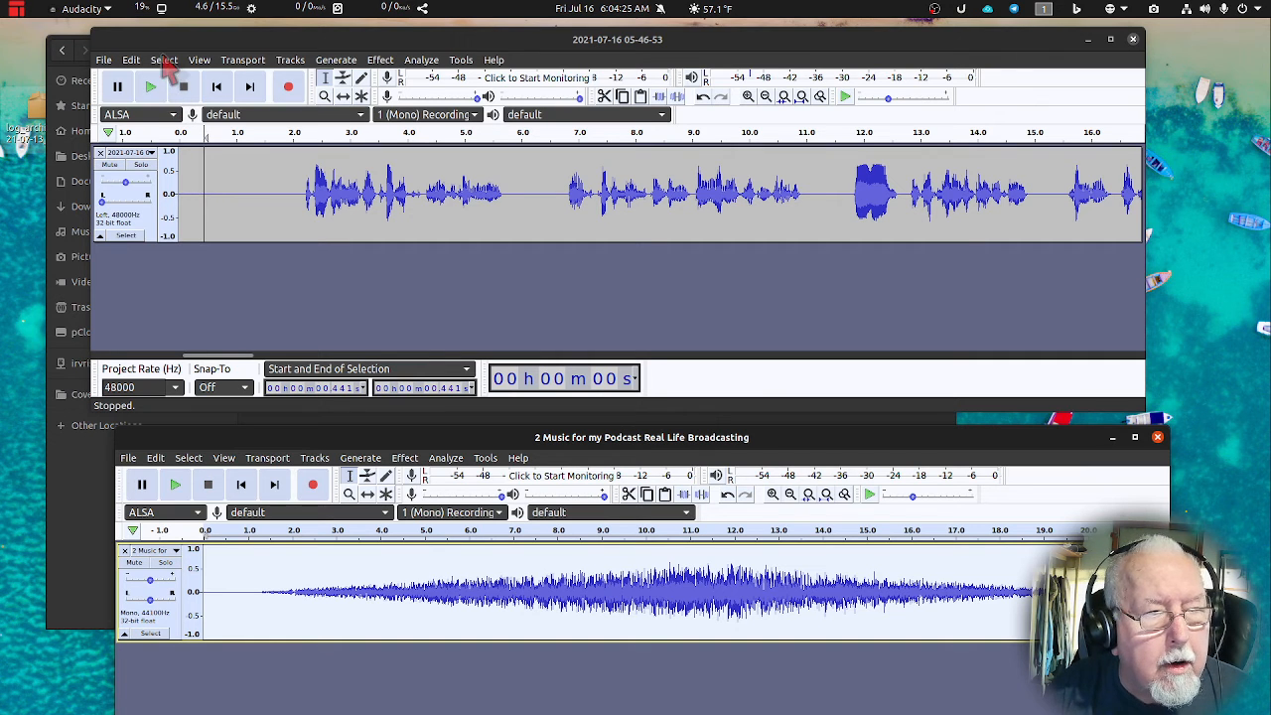
left_click(129, 62)
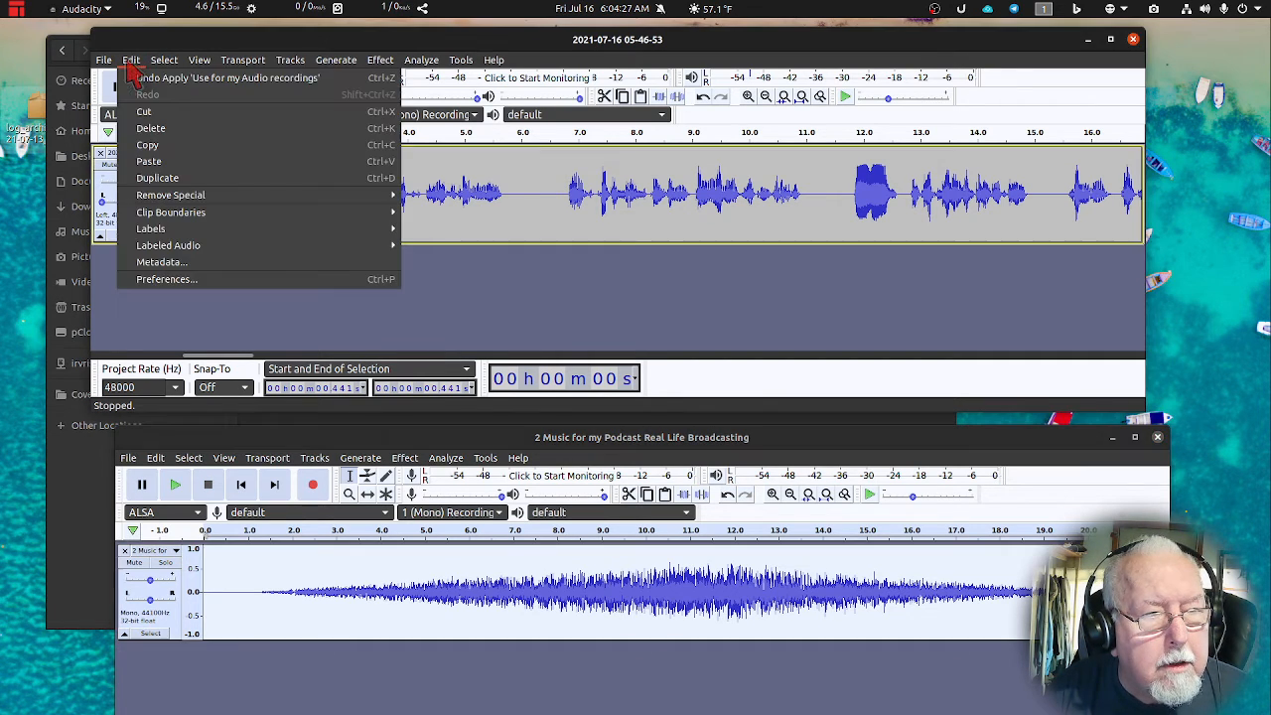
left_click(152, 163)
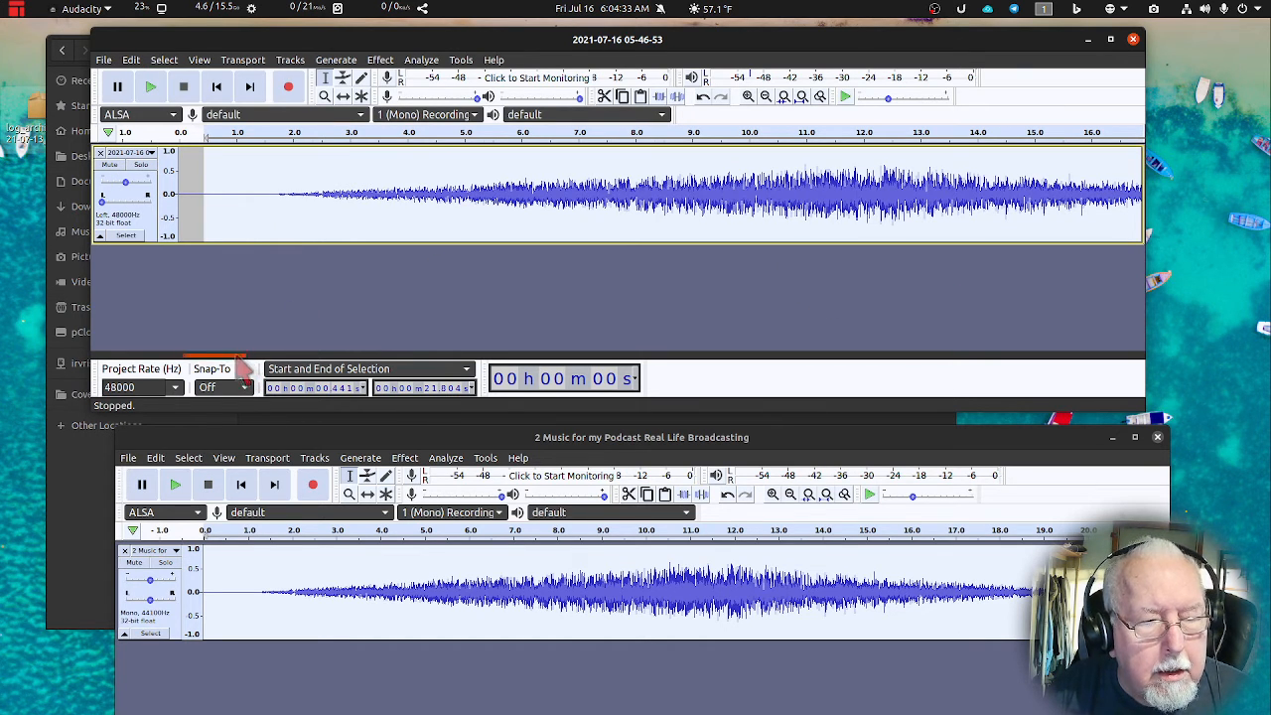
Paste the same music near the end of the voice track, at about 3 min 50.96 s.
left_click_drag(239, 358, 1143, 398)
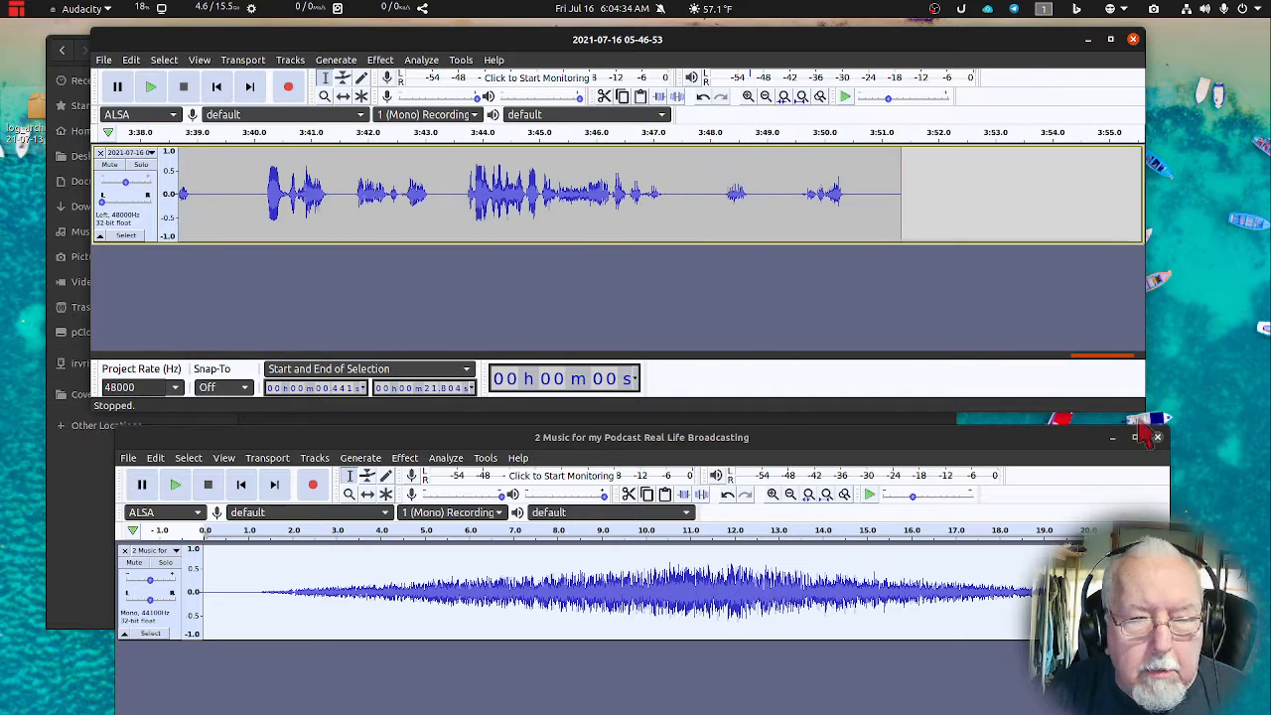
left_click(878, 178)
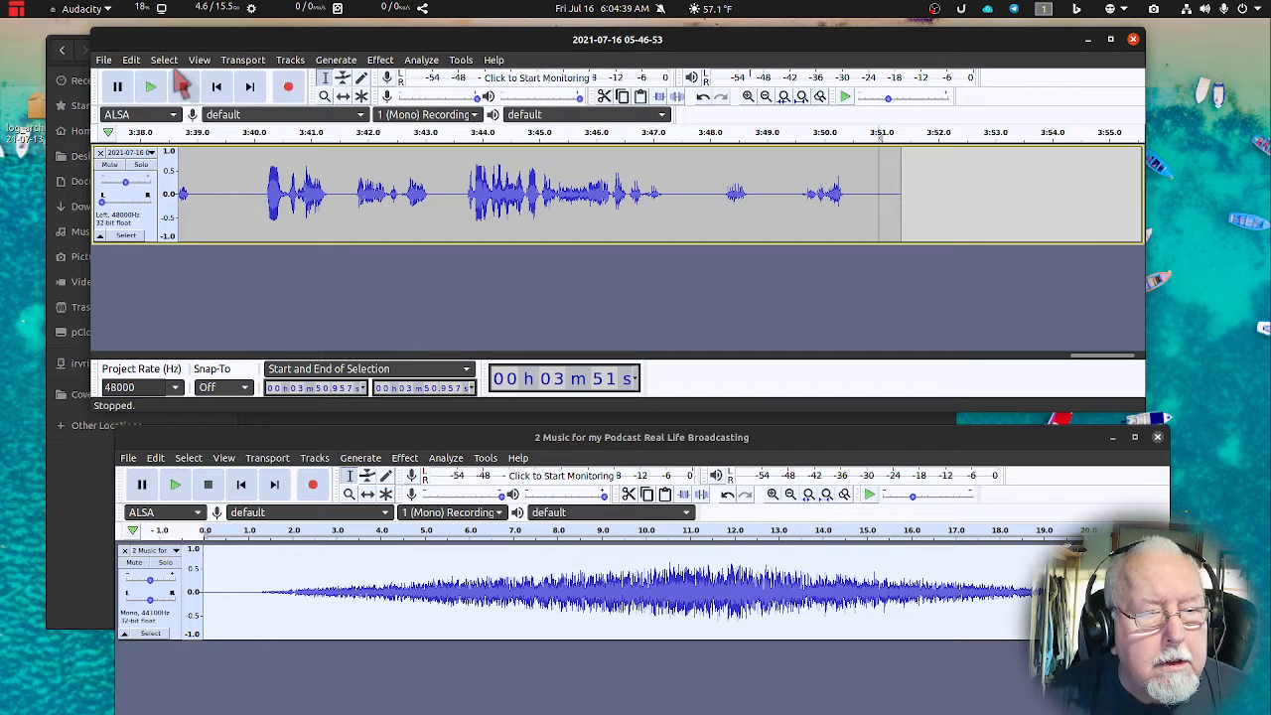
left_click(131, 59)
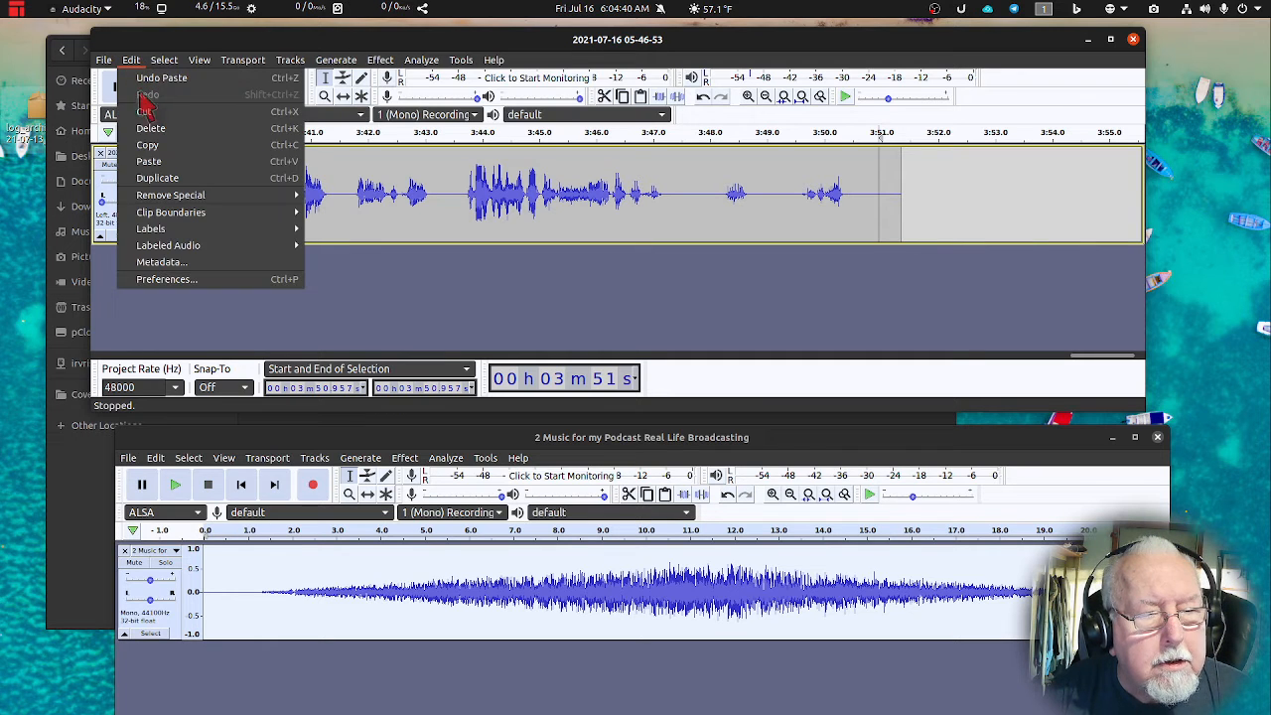
left_click(157, 161)
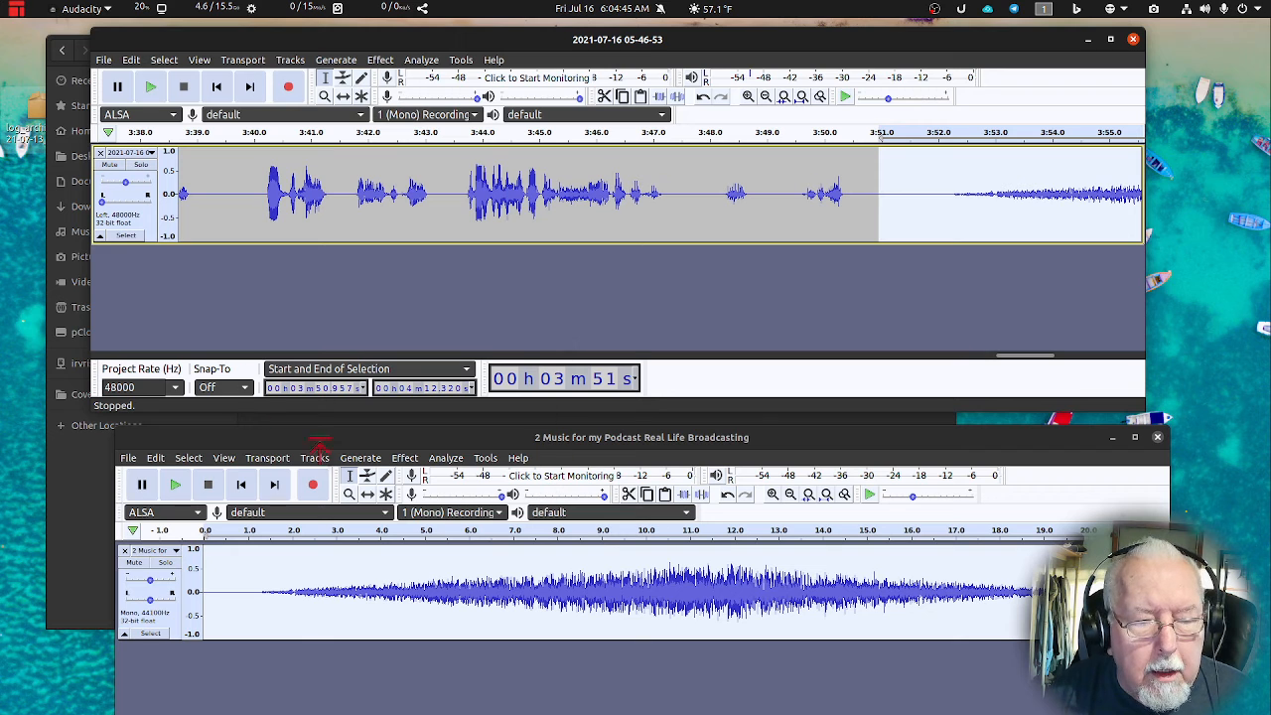
Close the music project without saving it and clear the selection in the recording's track.
left_click(1025, 435)
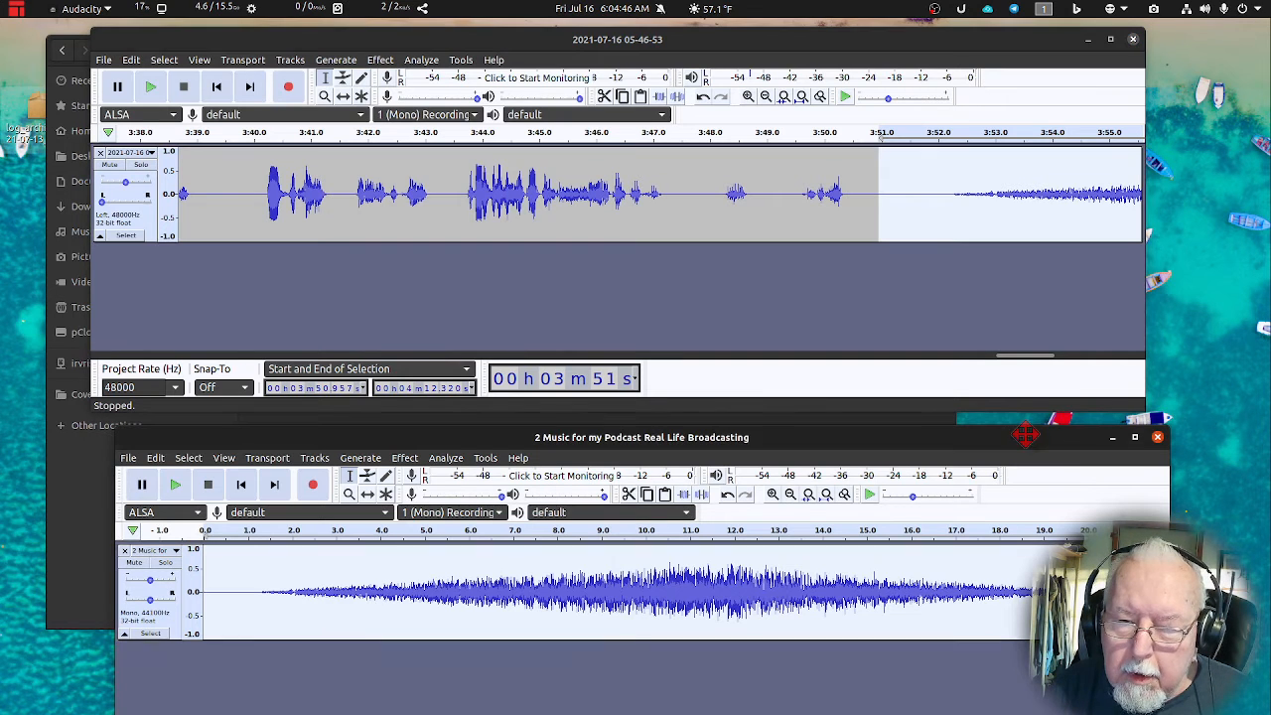
left_click(1158, 438)
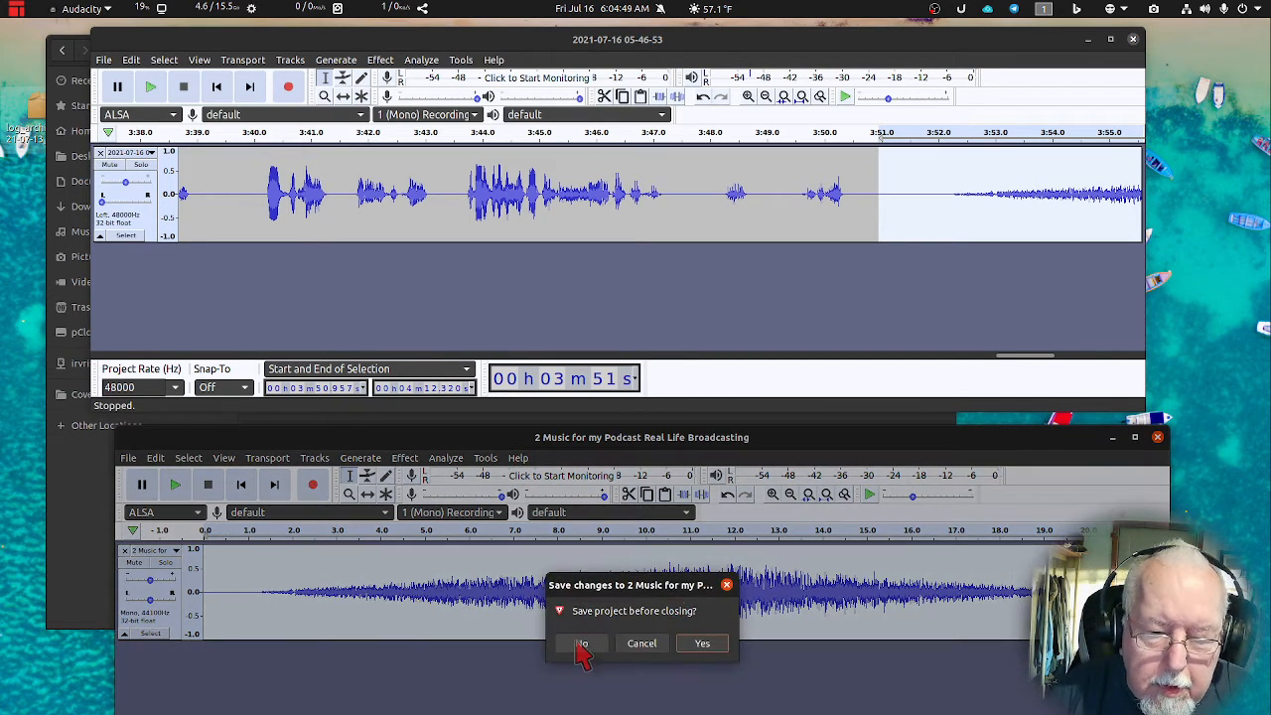
left_click(581, 643)
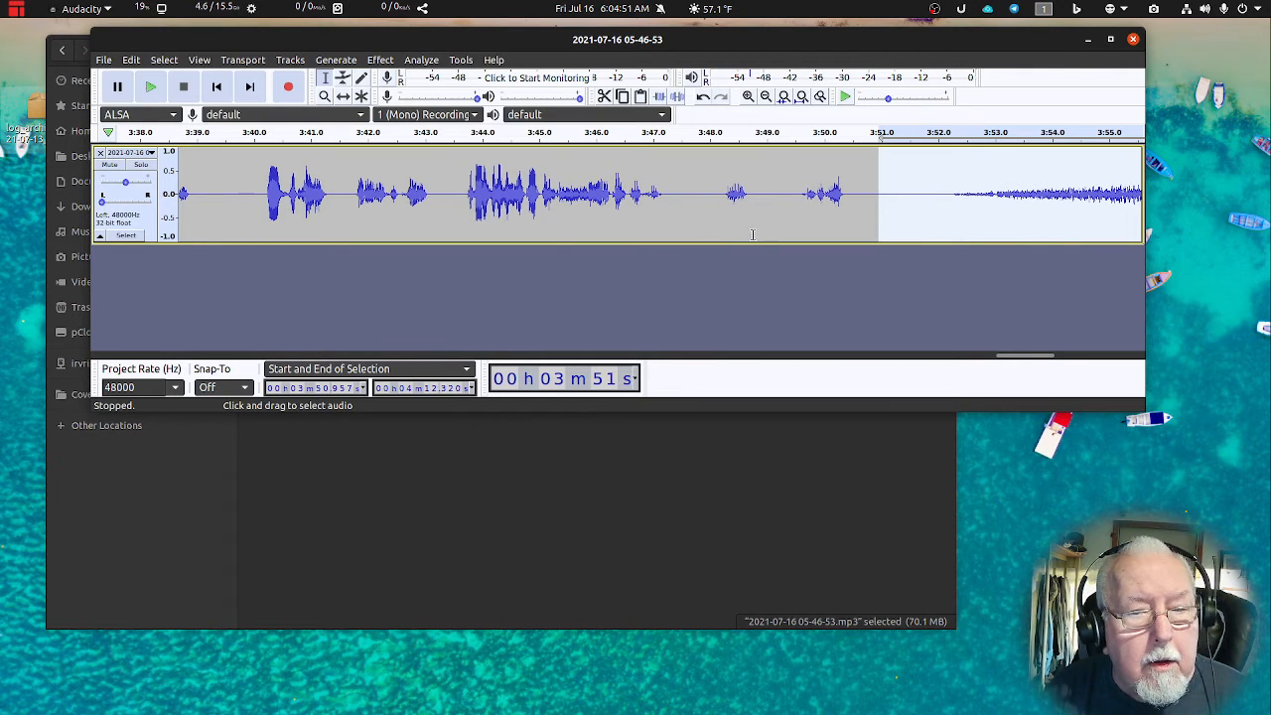
left_click(234, 191)
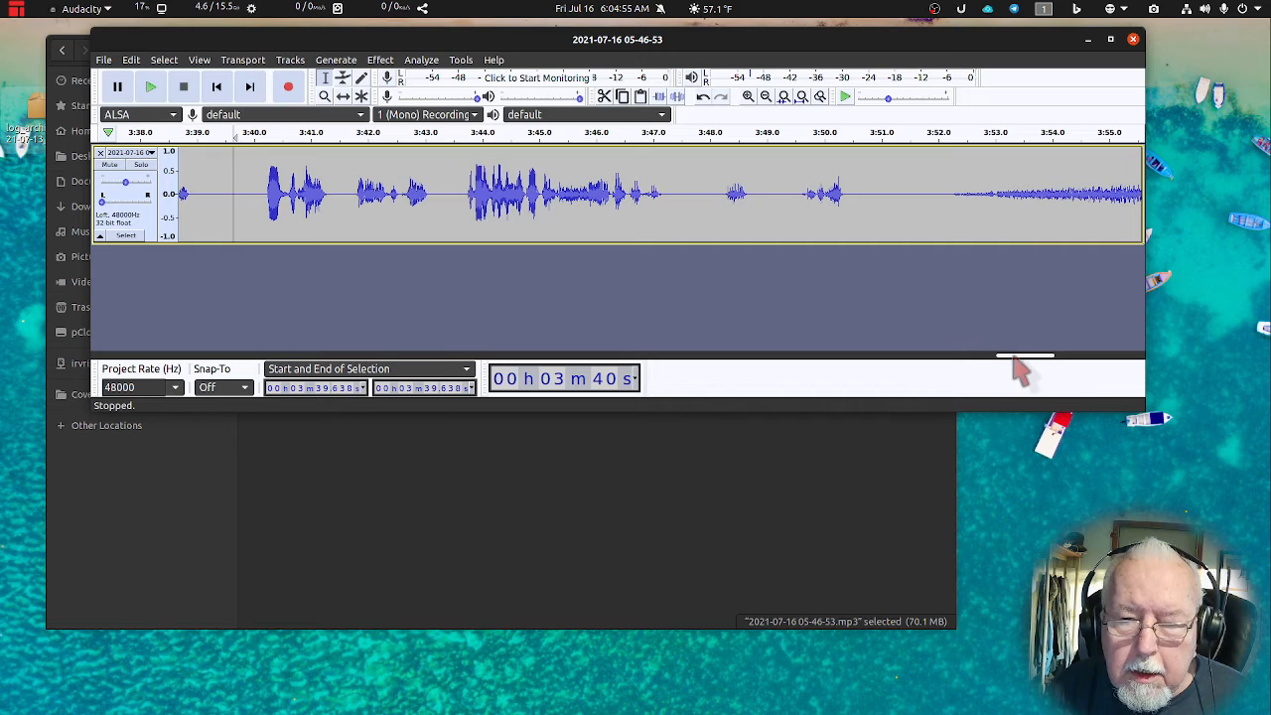
left_click_drag(1015, 360, 119, 343)
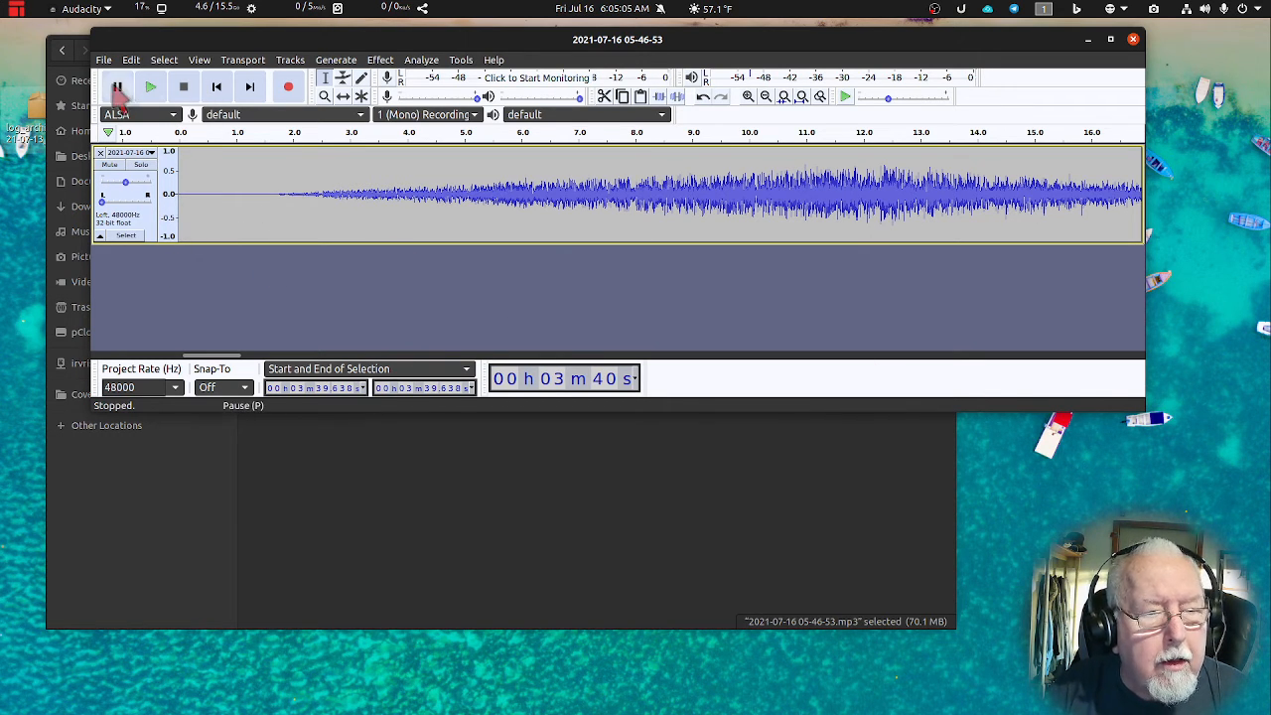
left_click(104, 60)
mouse_move(124, 161)
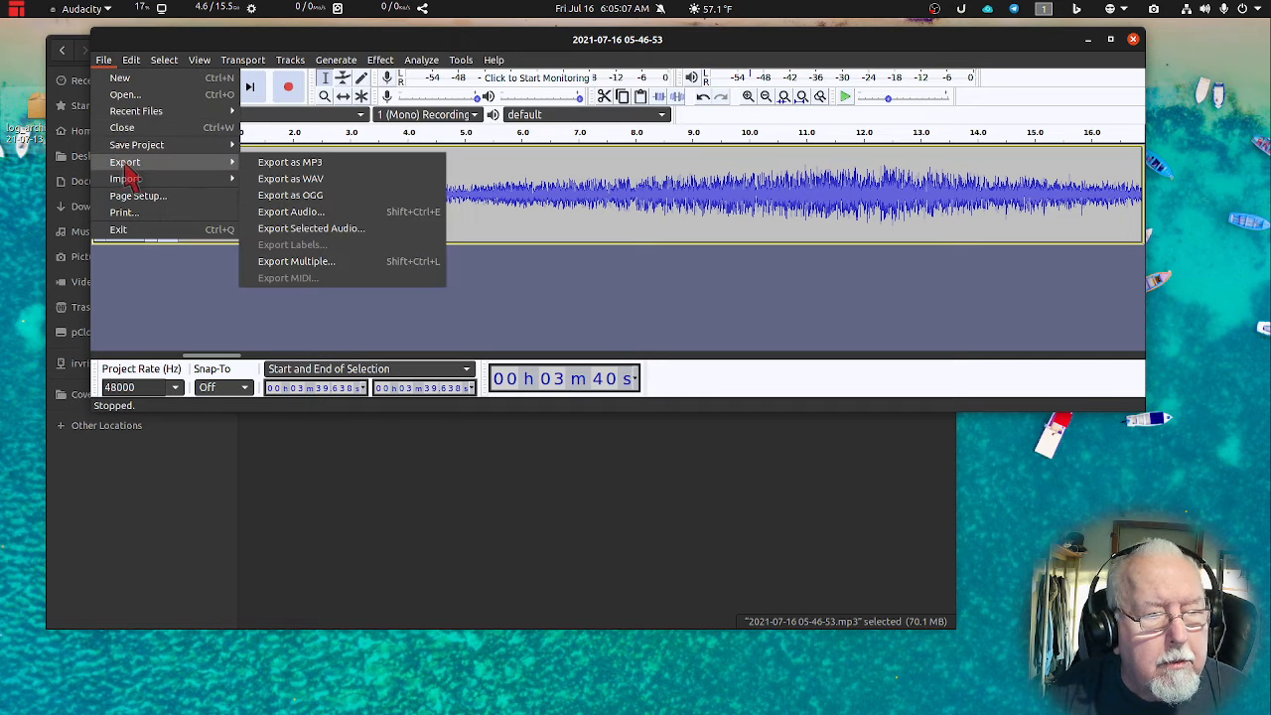
left_click(286, 165)
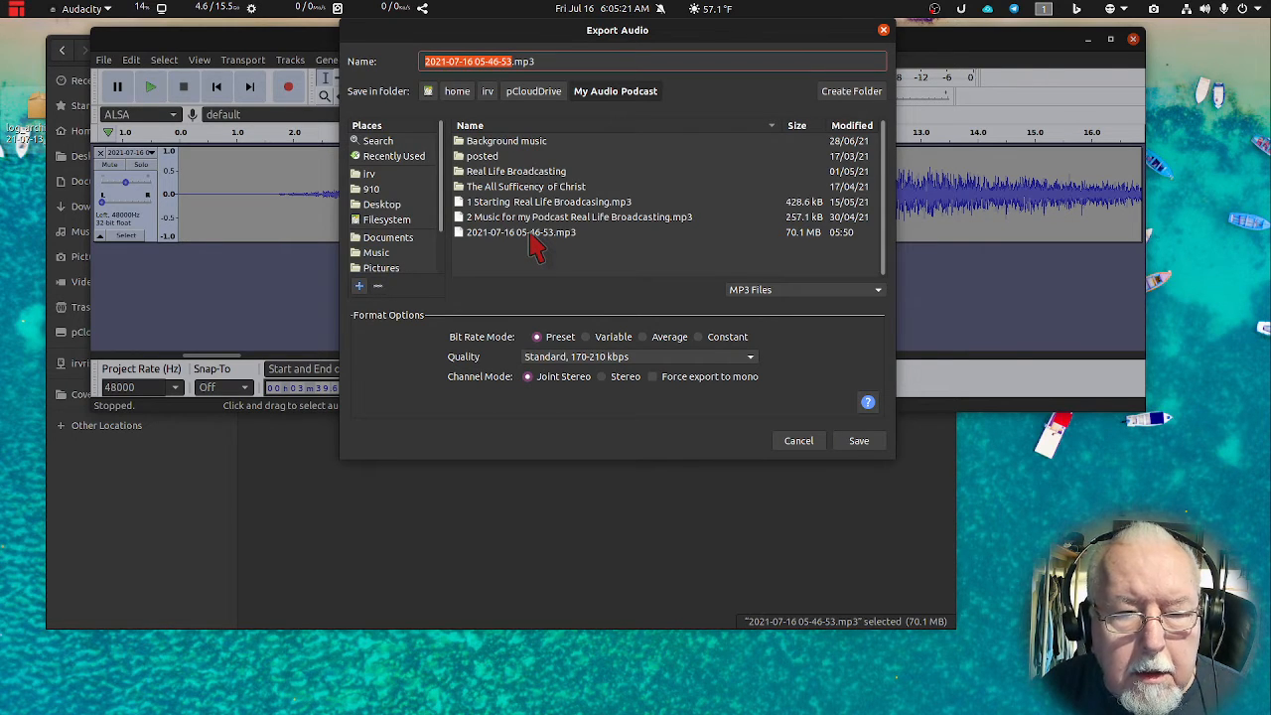
left_click(449, 614)
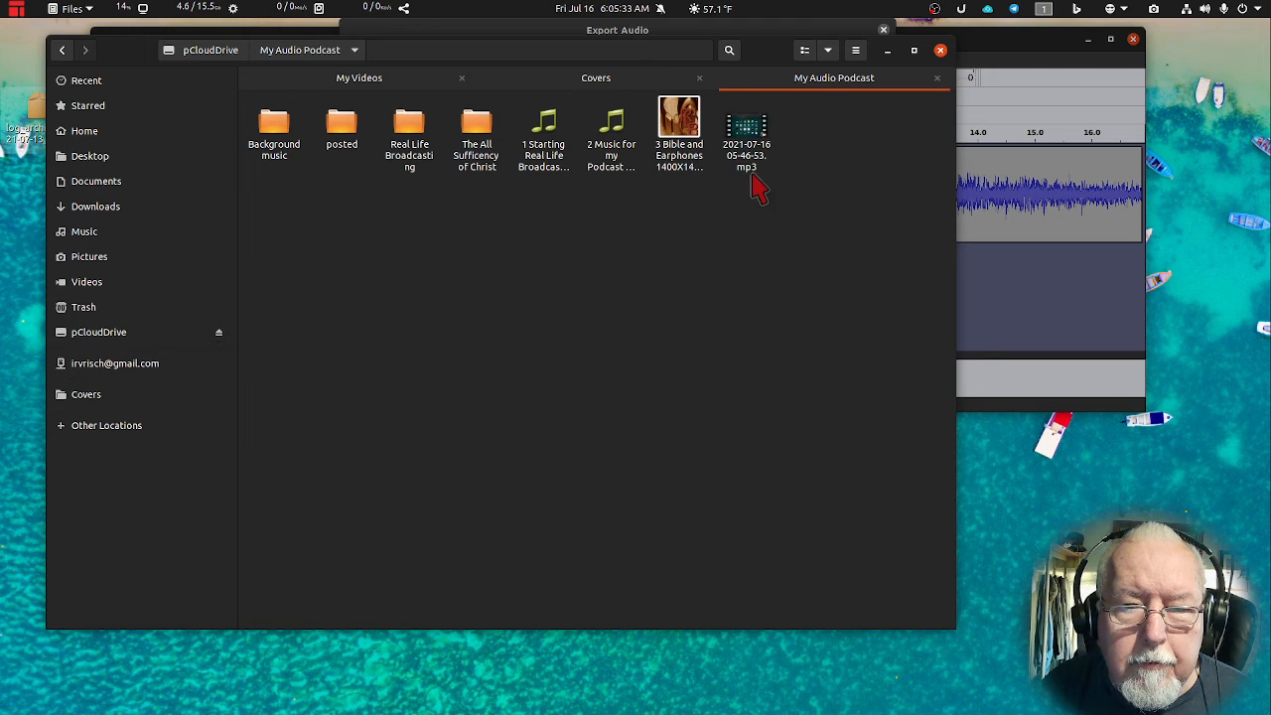
left_click(887, 51)
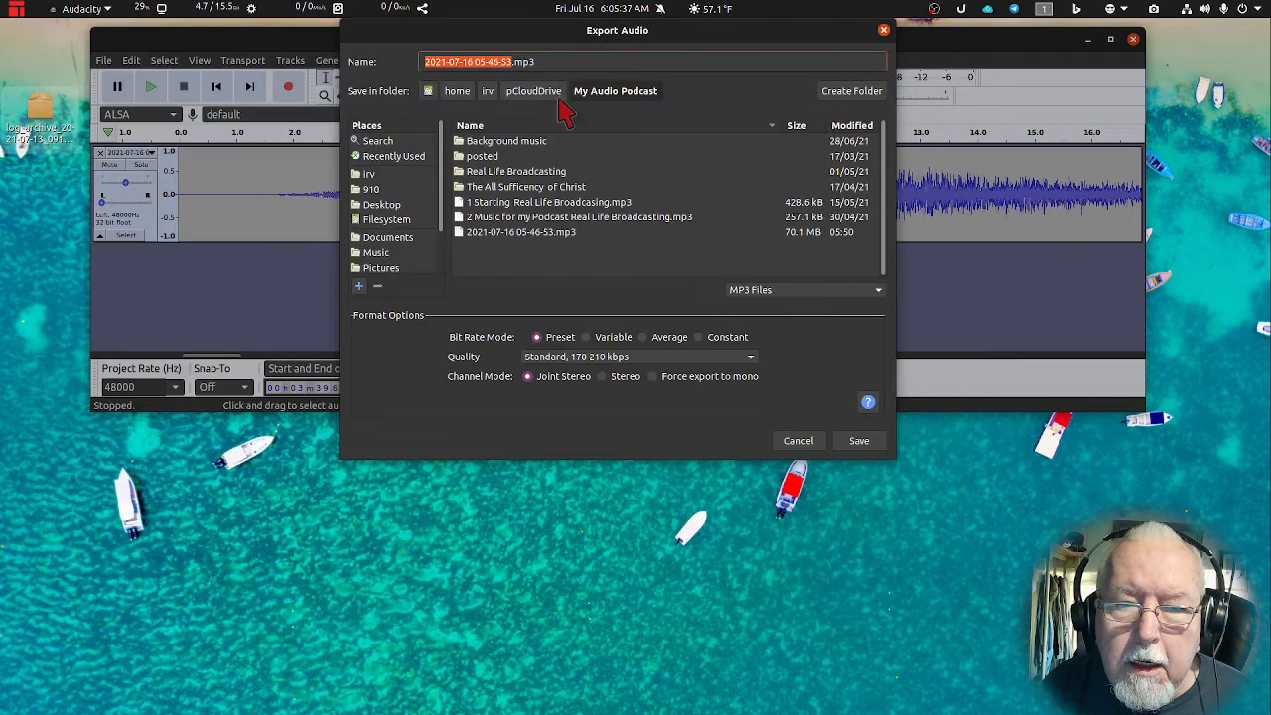
left_click(528, 230)
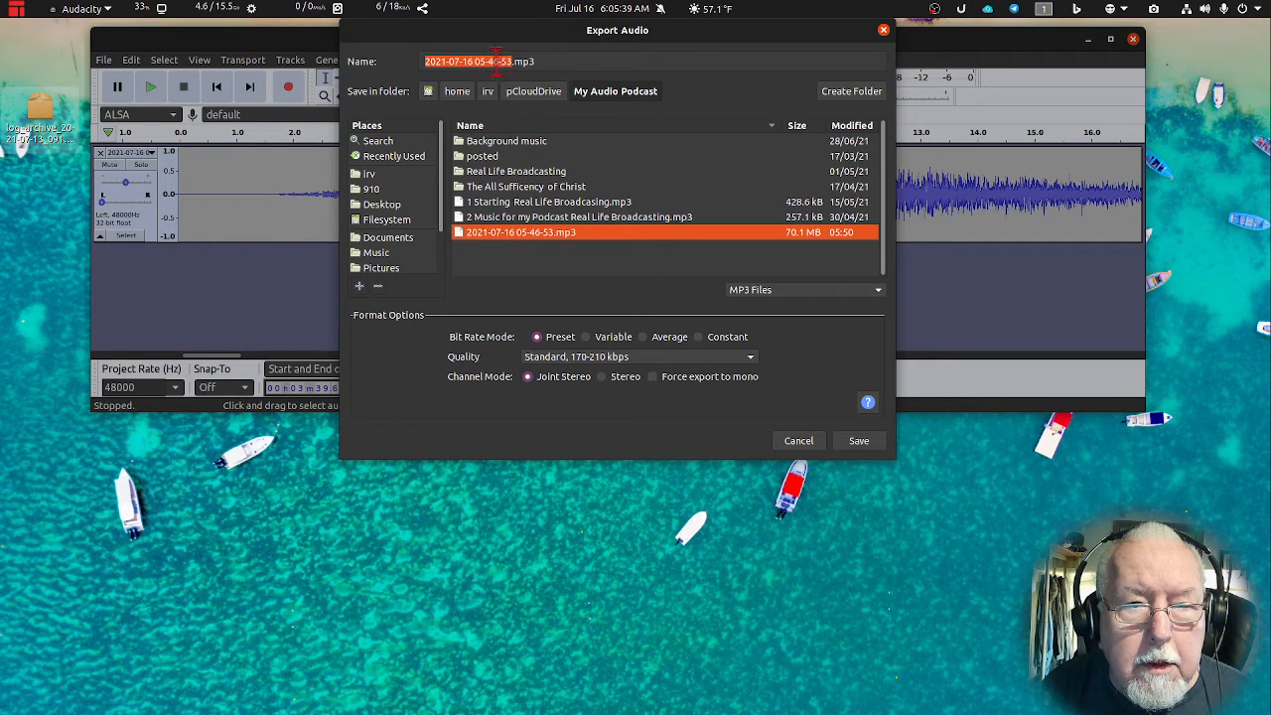
left_click(859, 442)
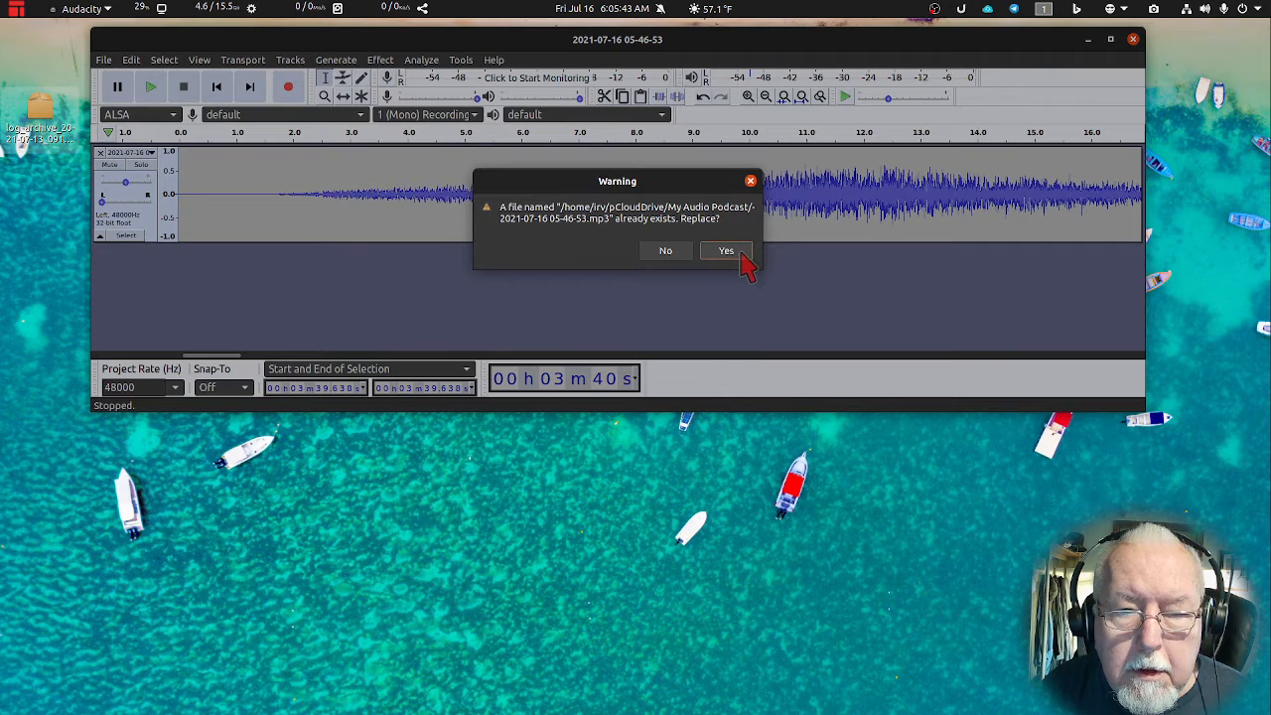
left_click(726, 251)
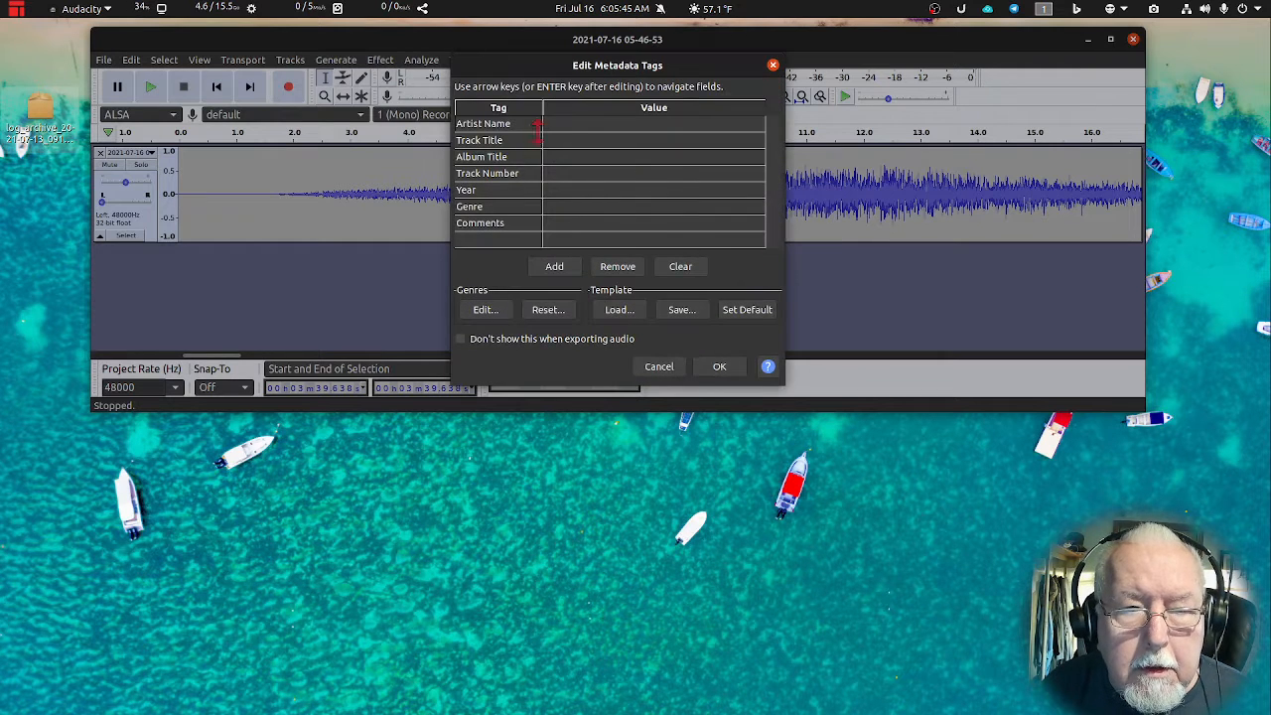
Move the Software Updater window aside, fill in the artist's name and year 2021 in the metadata tags, and accept them.
left_click(561, 125)
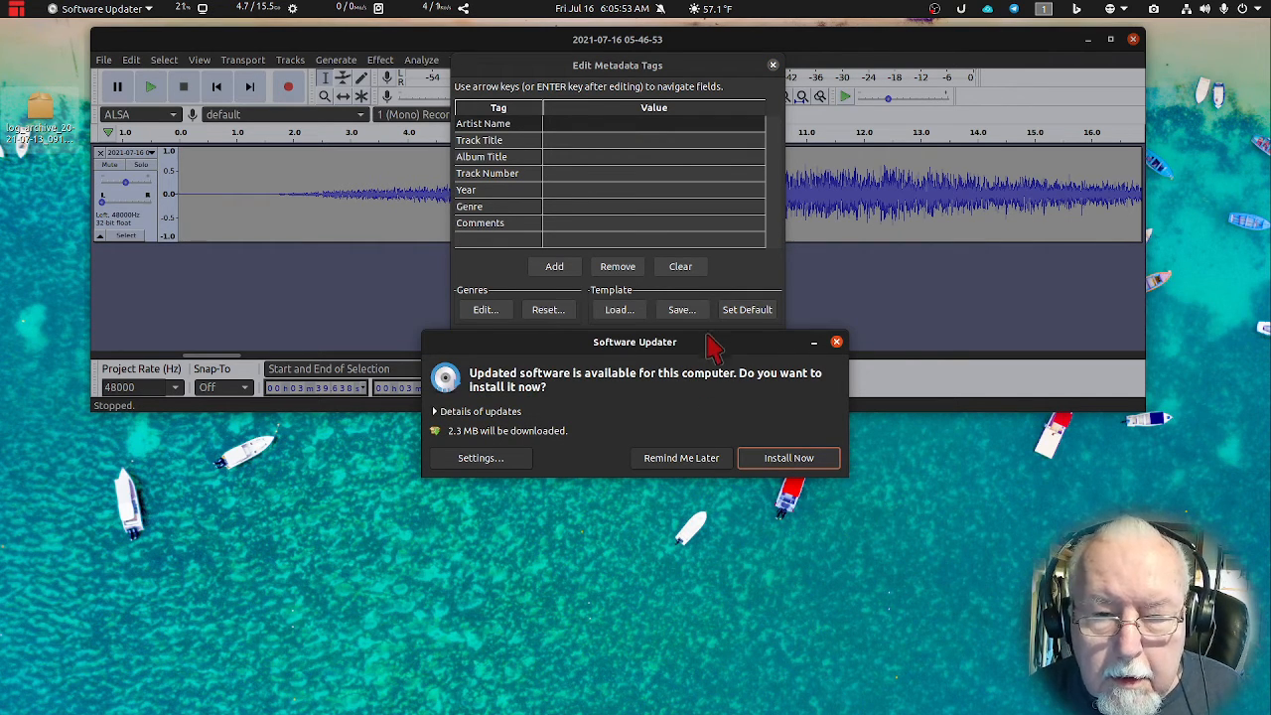
left_click_drag(710, 349, 738, 571)
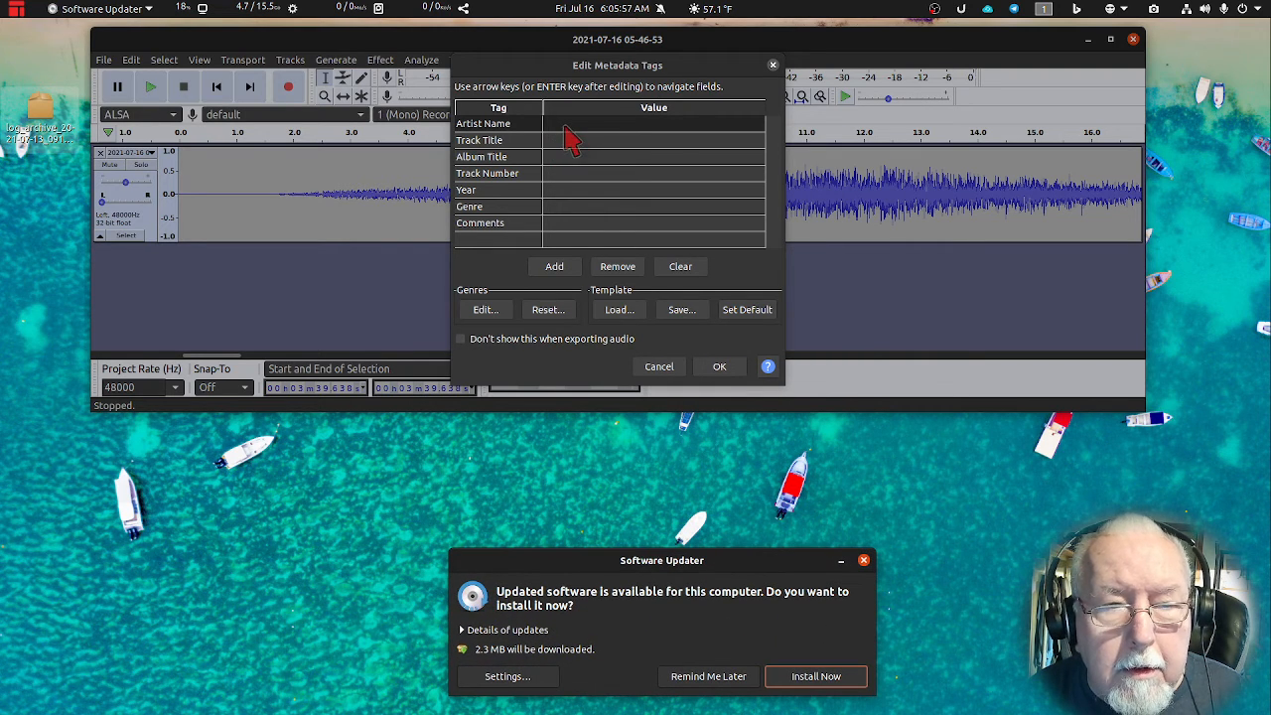
left_click(567, 127)
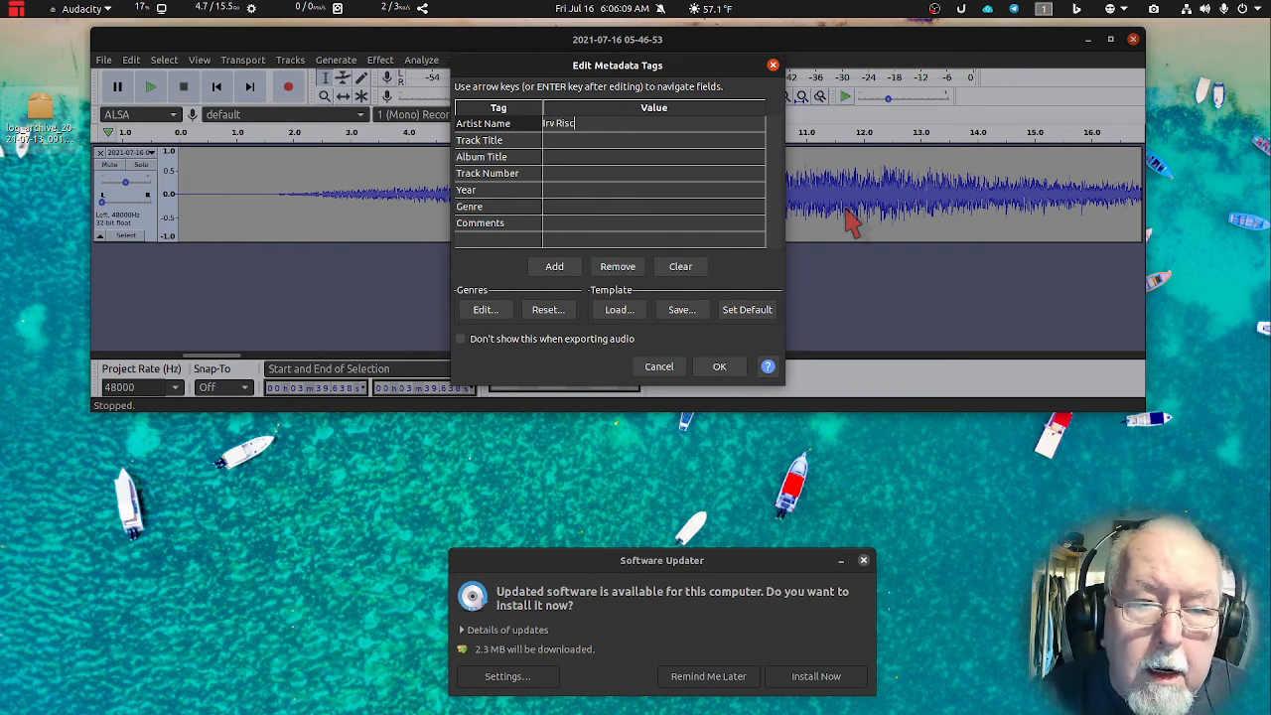
left_click(584, 193)
left_click(584, 193)
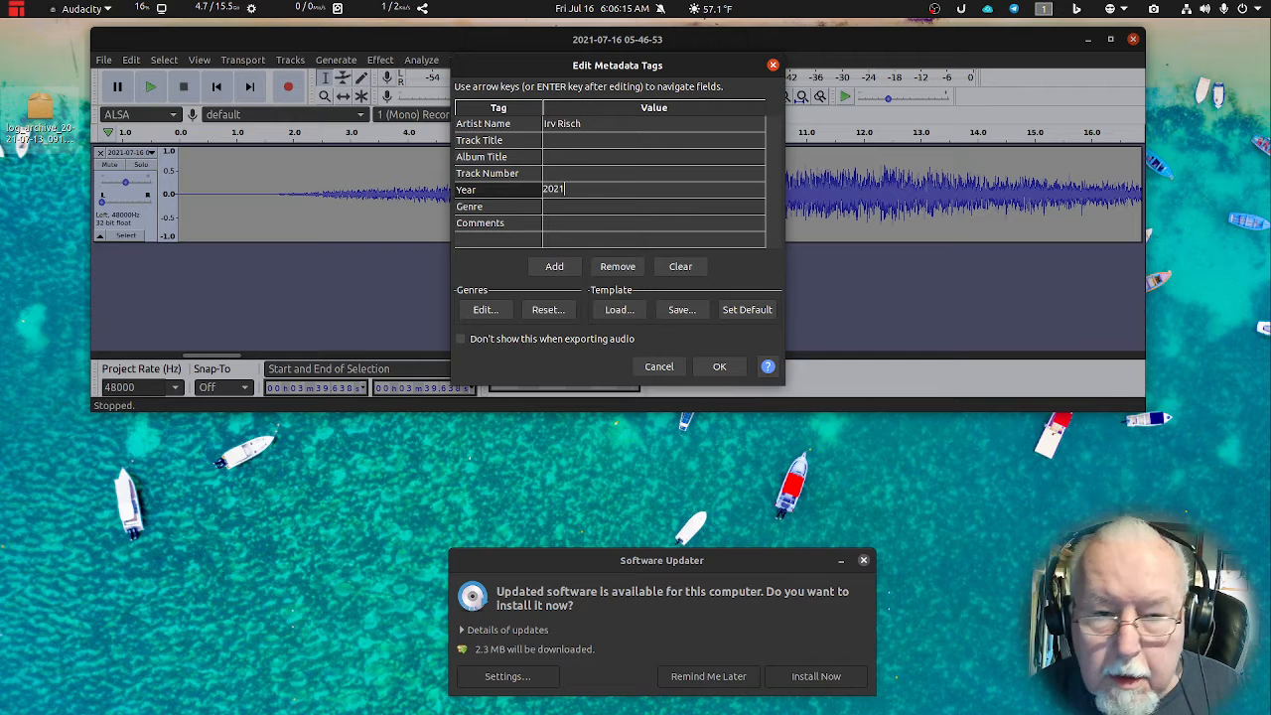
left_click(568, 268)
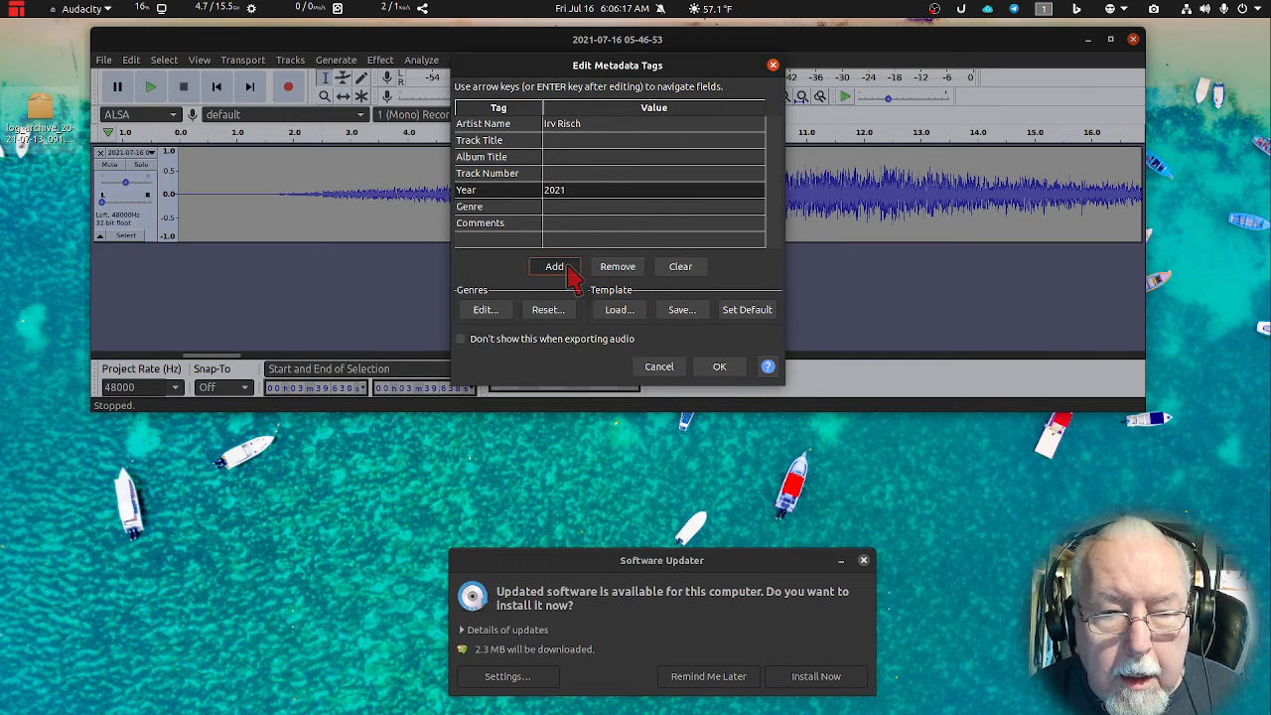
left_click(723, 367)
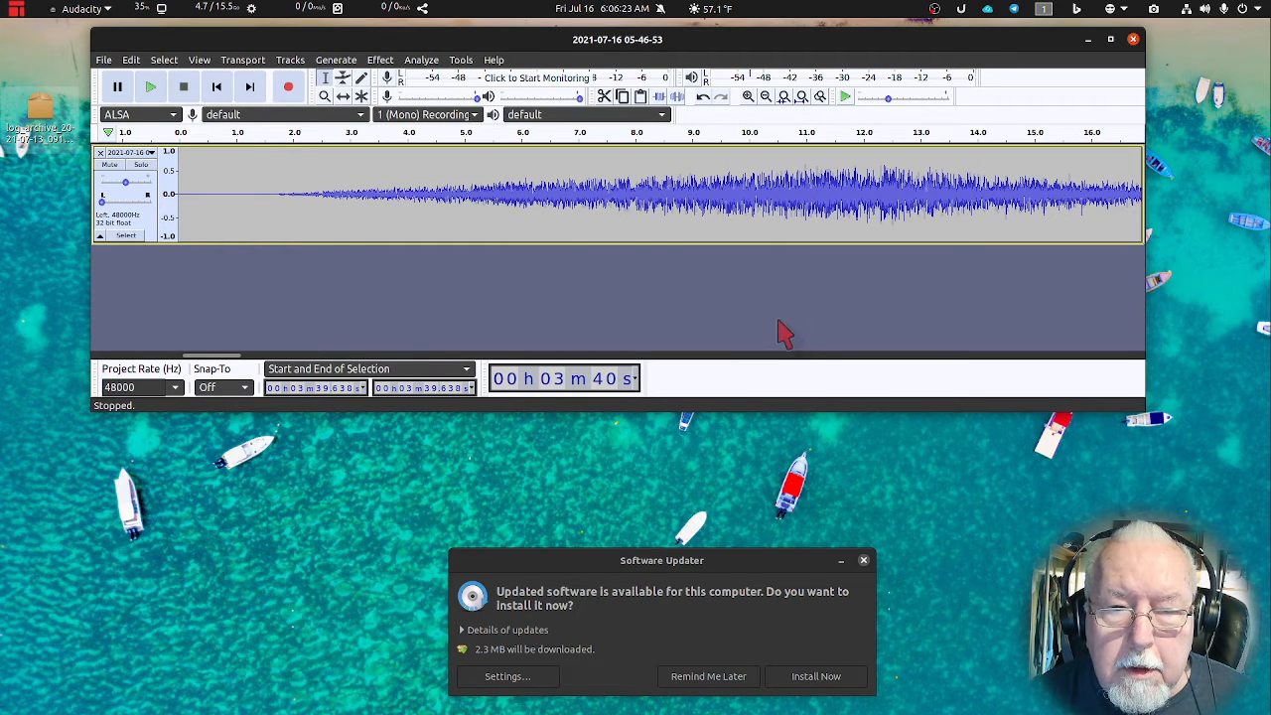
Close the recording project without saving it and switch to the file manager showing the My Audio Podcast folder.
left_click(1135, 43)
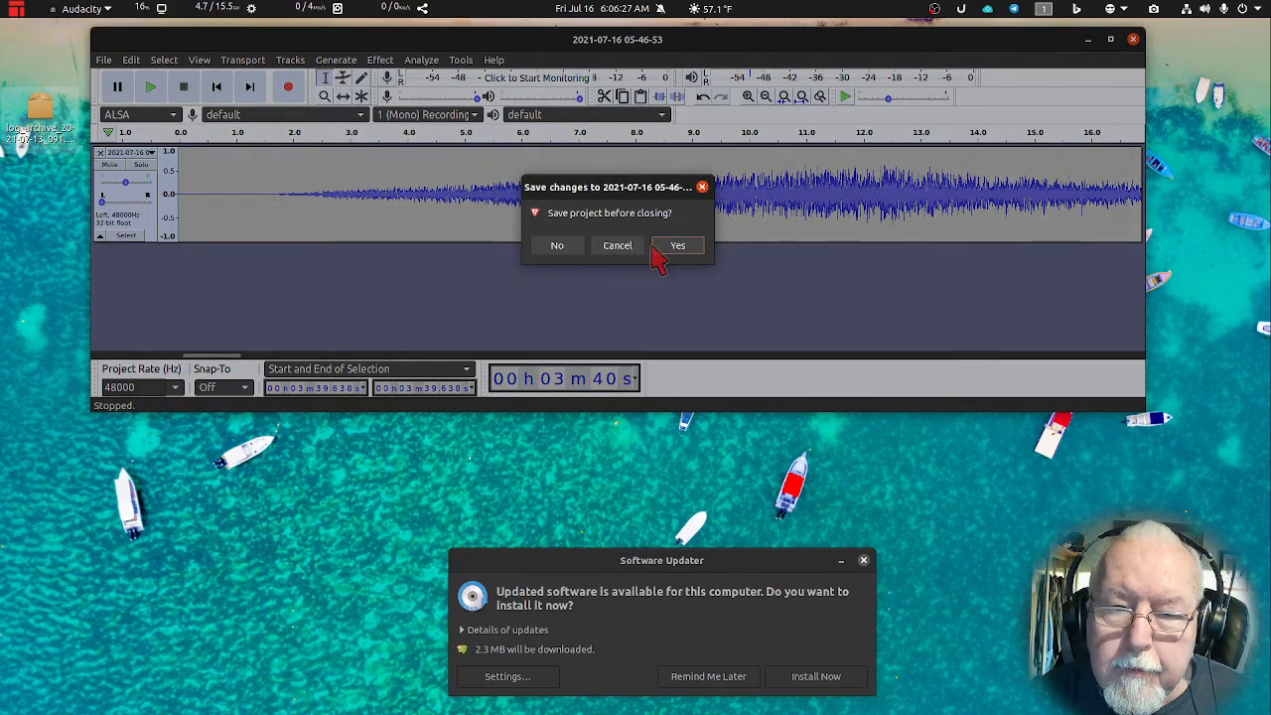
left_click(560, 246)
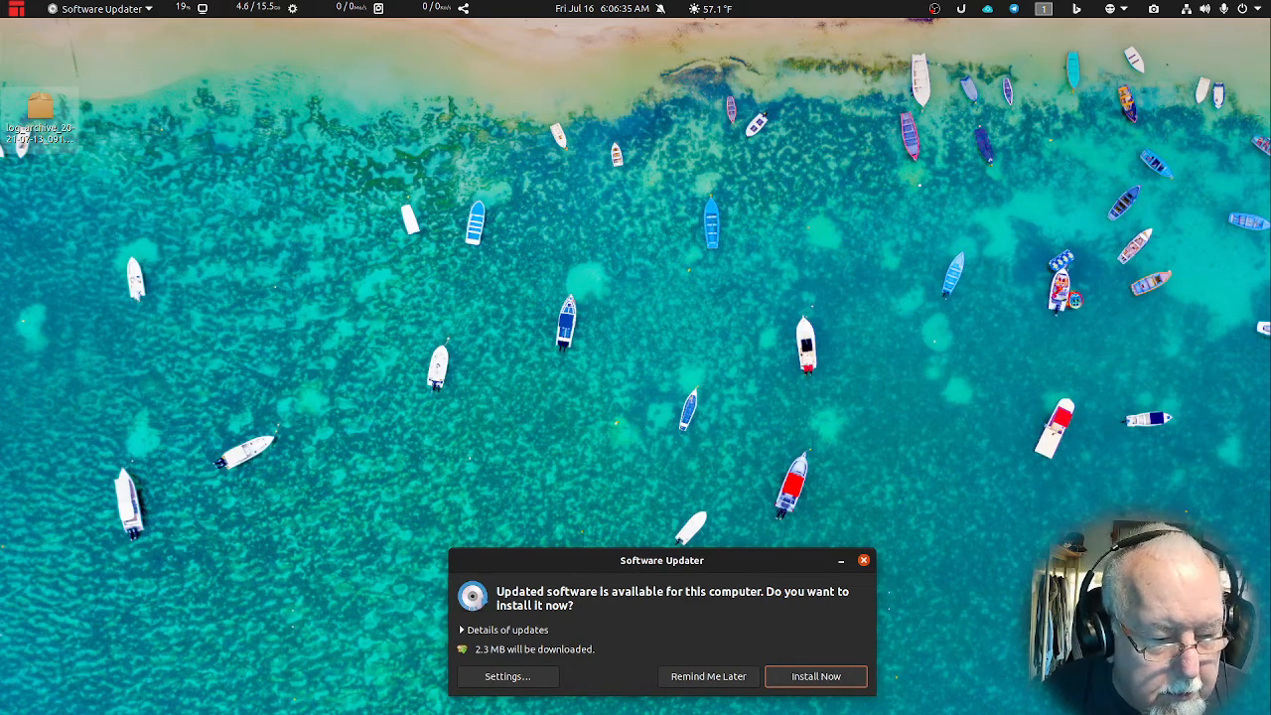
key("alt+Tab")
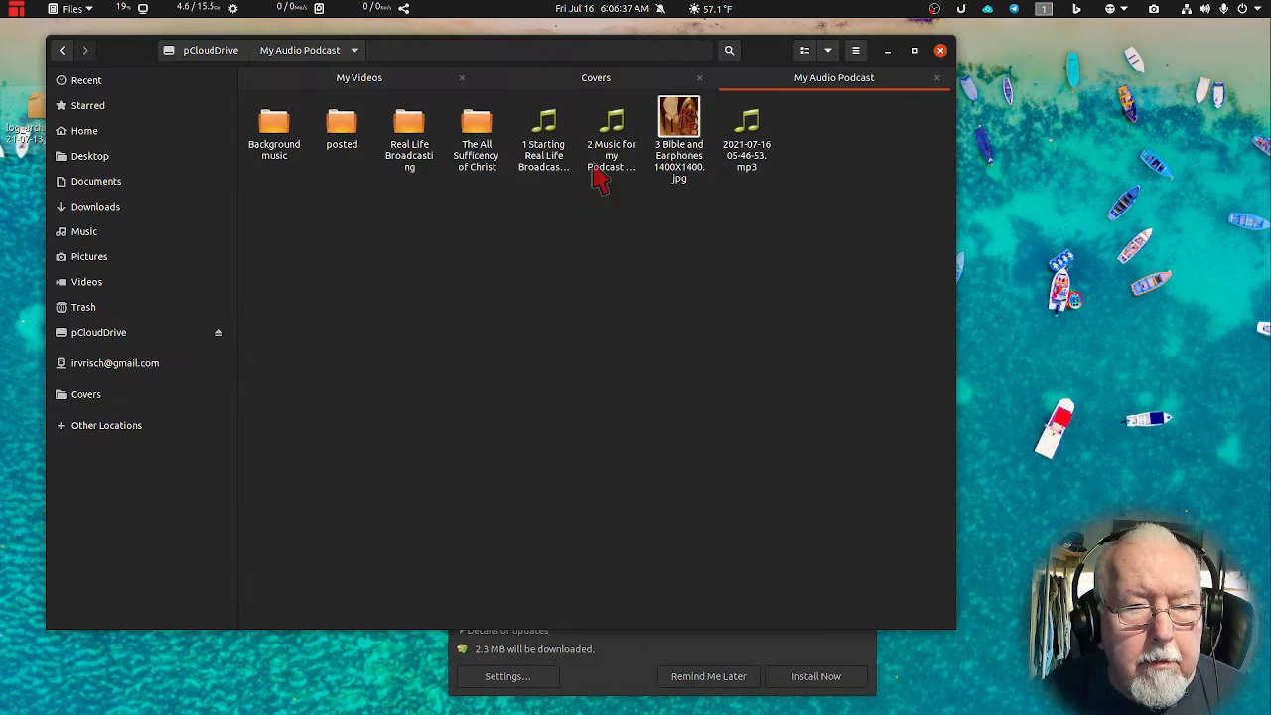
left_click(752, 161)
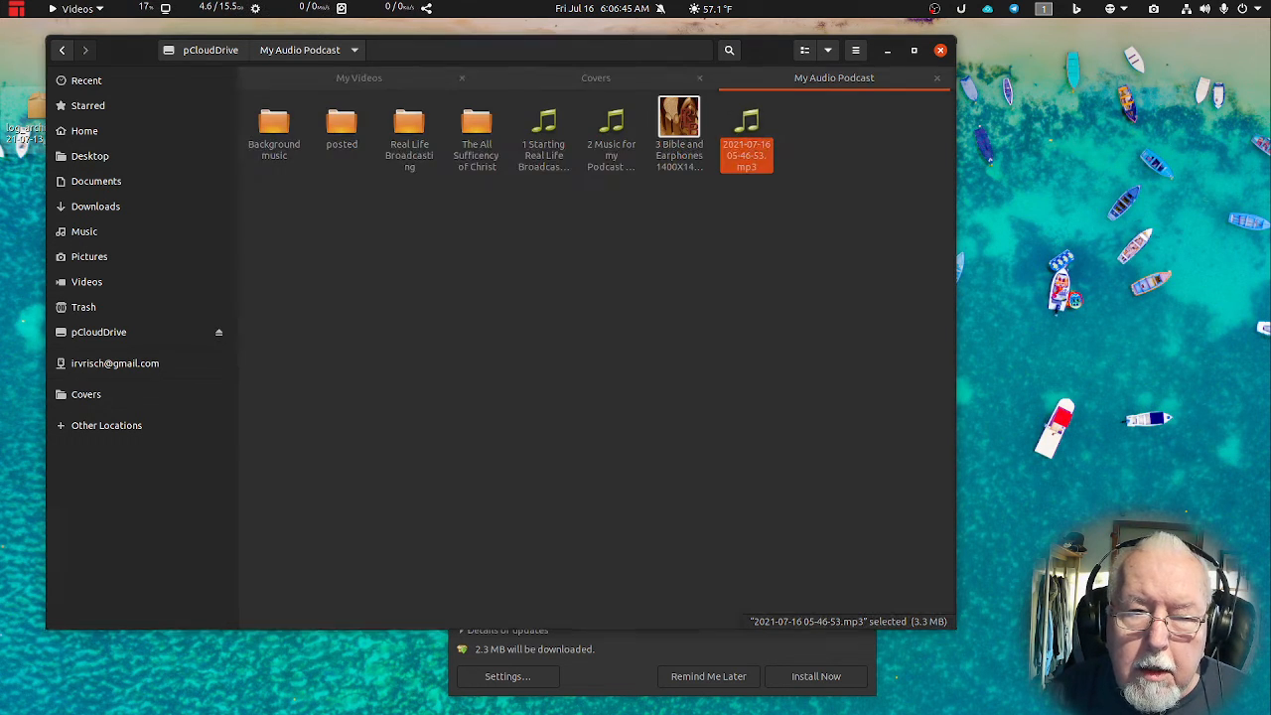
double_click(752, 140)
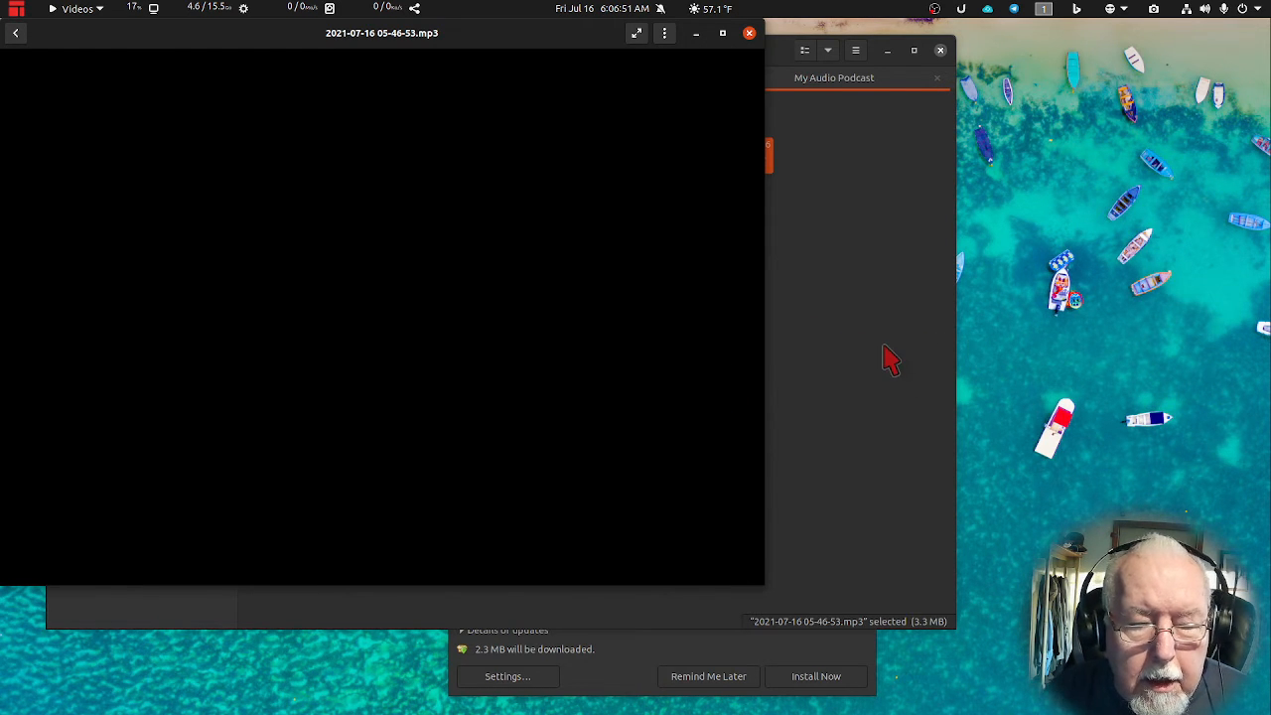
mouse_move(704, 377)
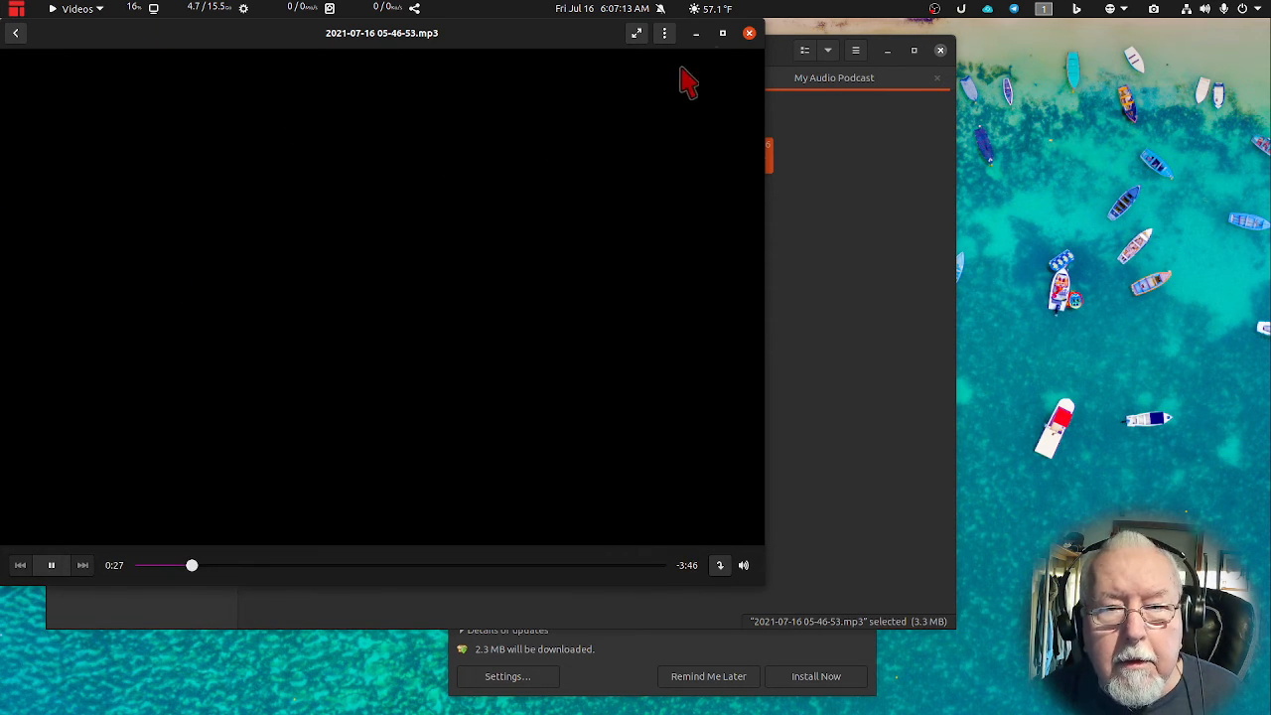
left_click(750, 33)
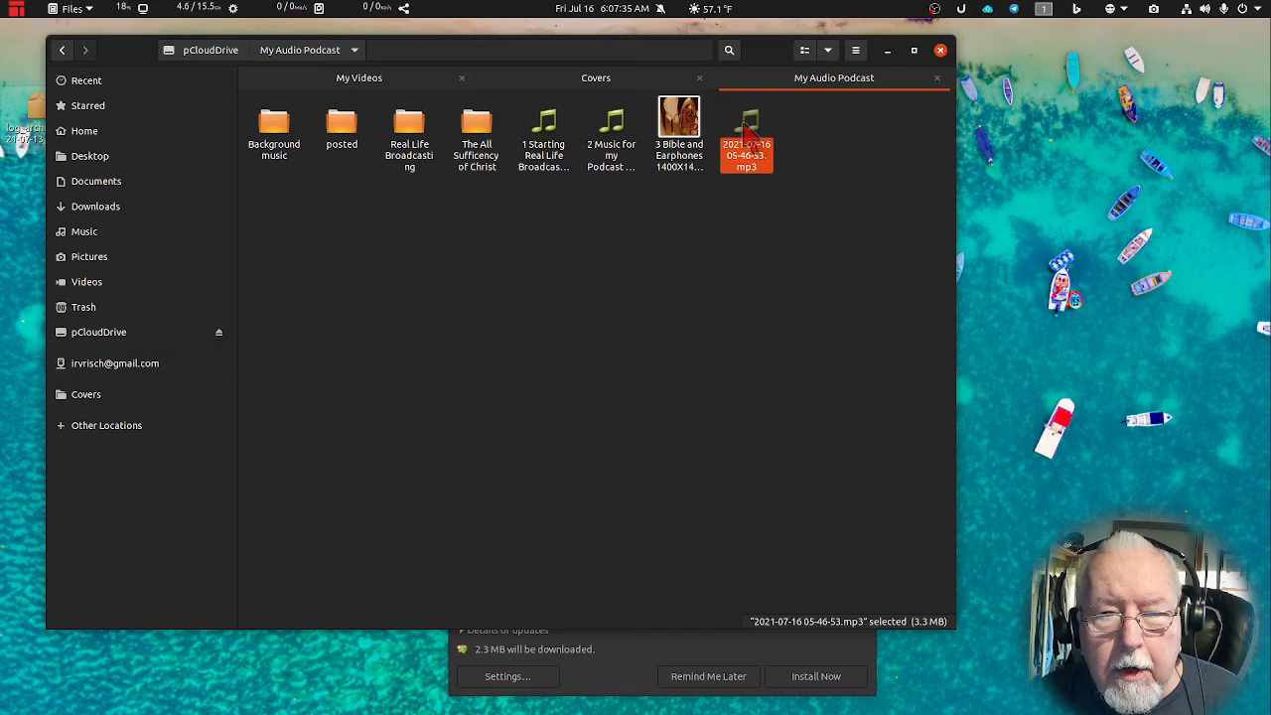
Move the file manager aside, switch to Chrome, and view the Podcastics, Anchor and PodBean pages in the Audio Podcast tab group.
left_click_drag(663, 57, 1270, 223)
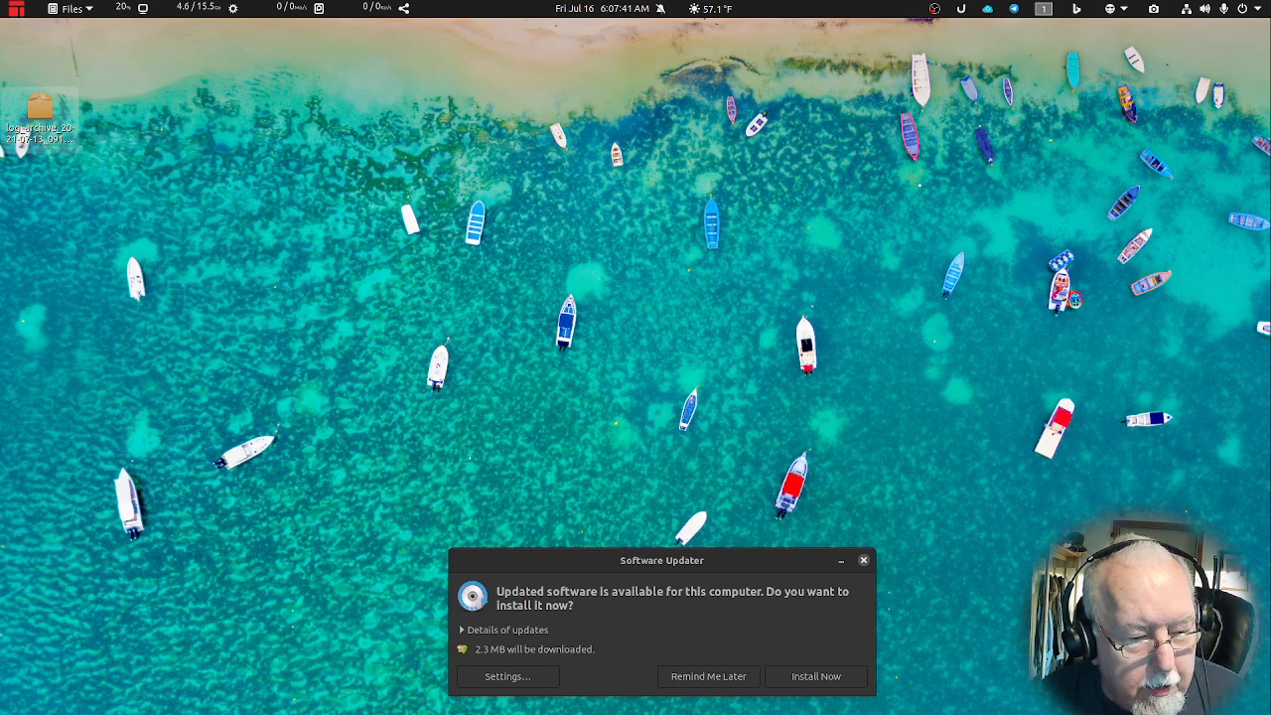
key("alt+Tab")
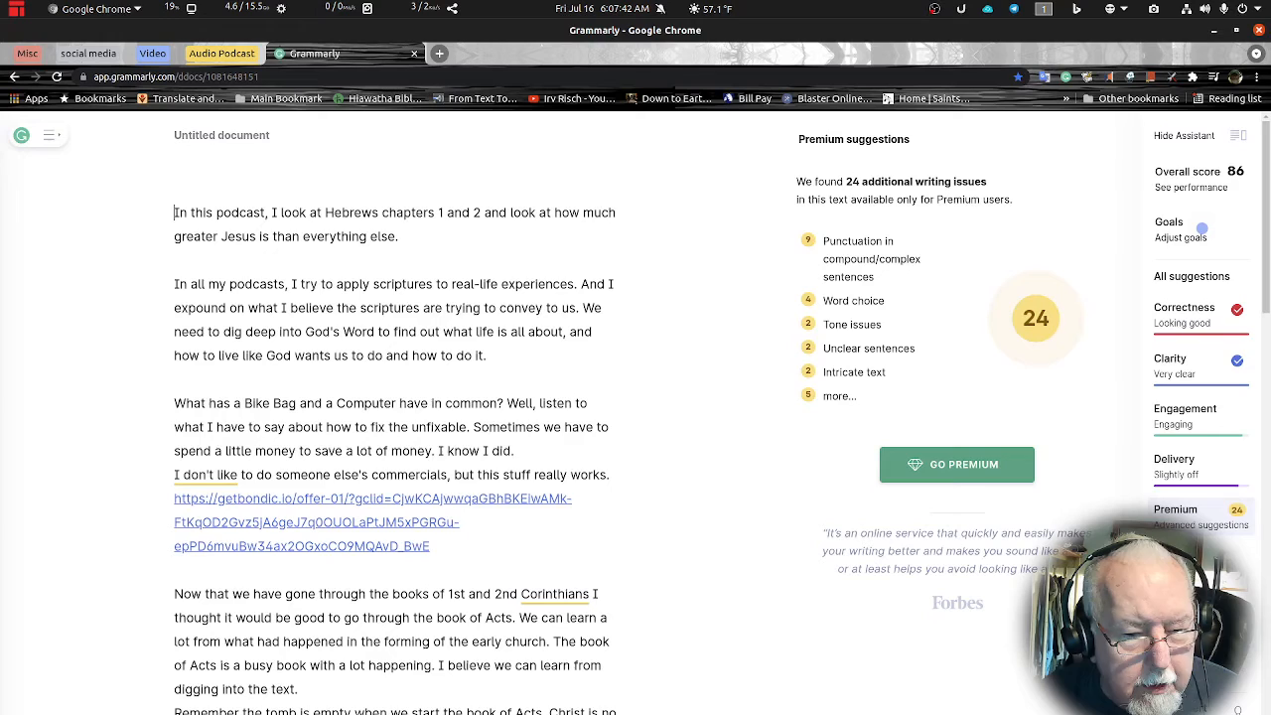
left_click(236, 57)
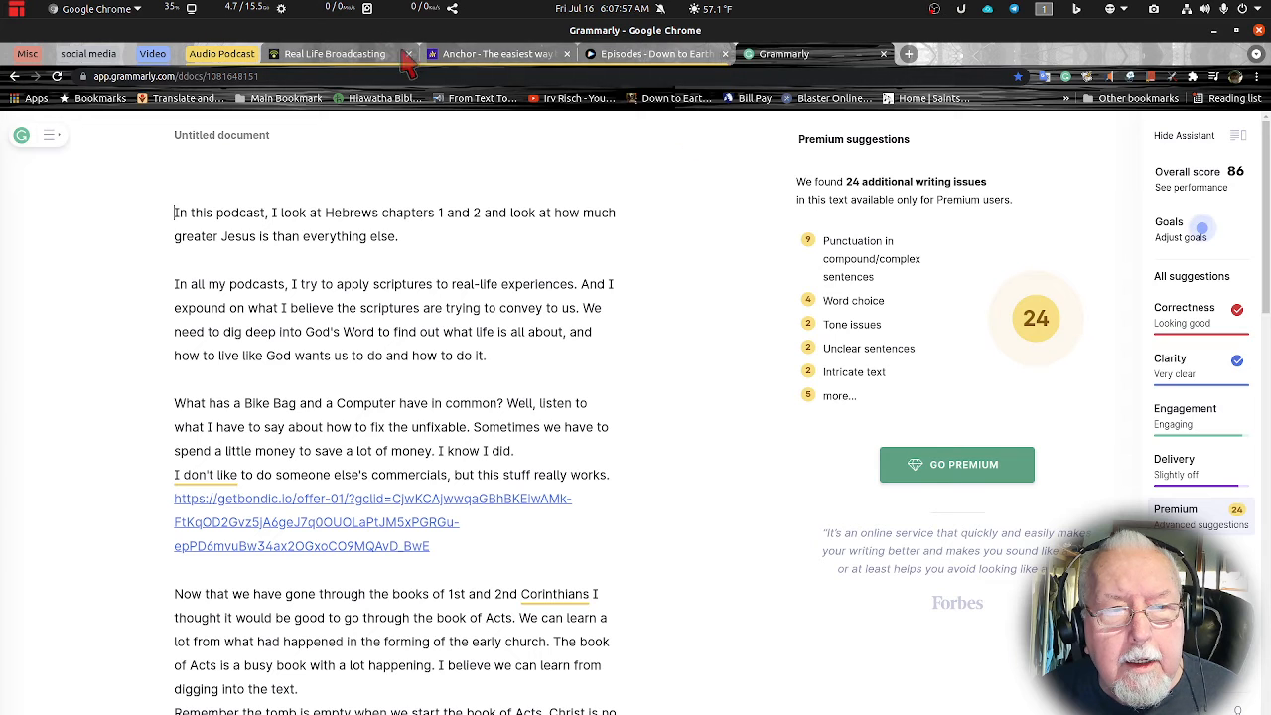
left_click(639, 58)
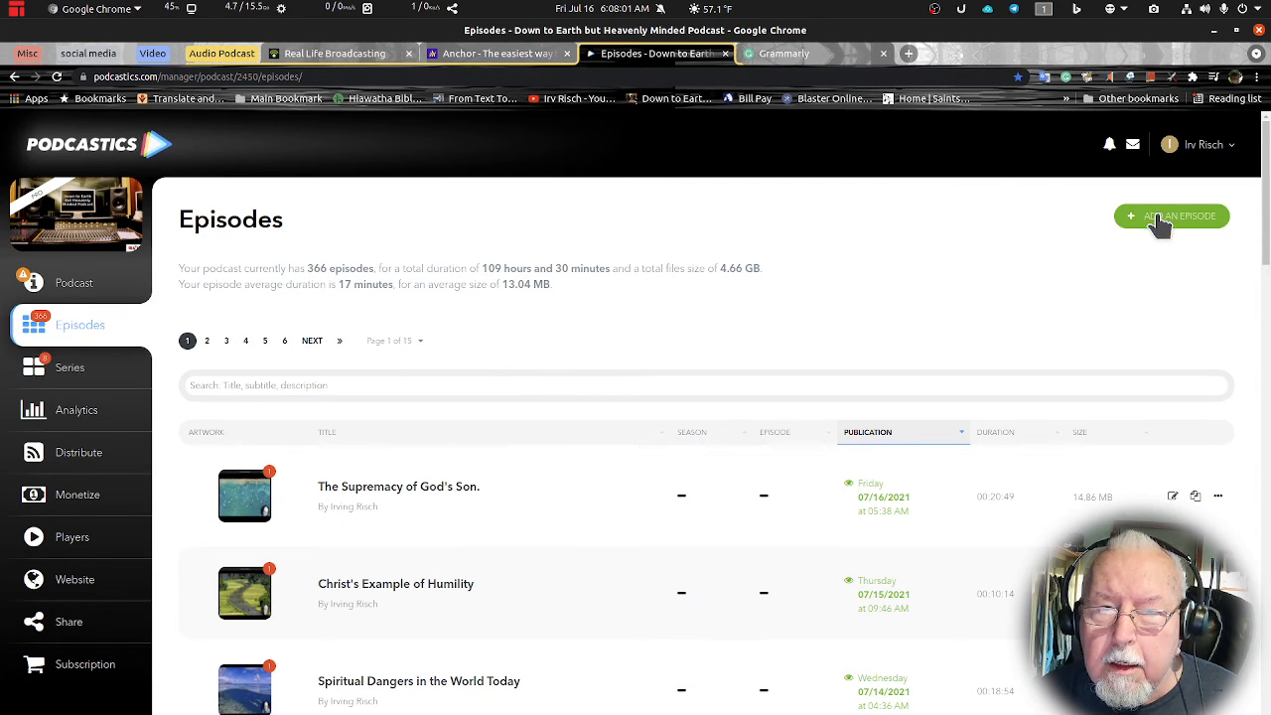
left_click(521, 54)
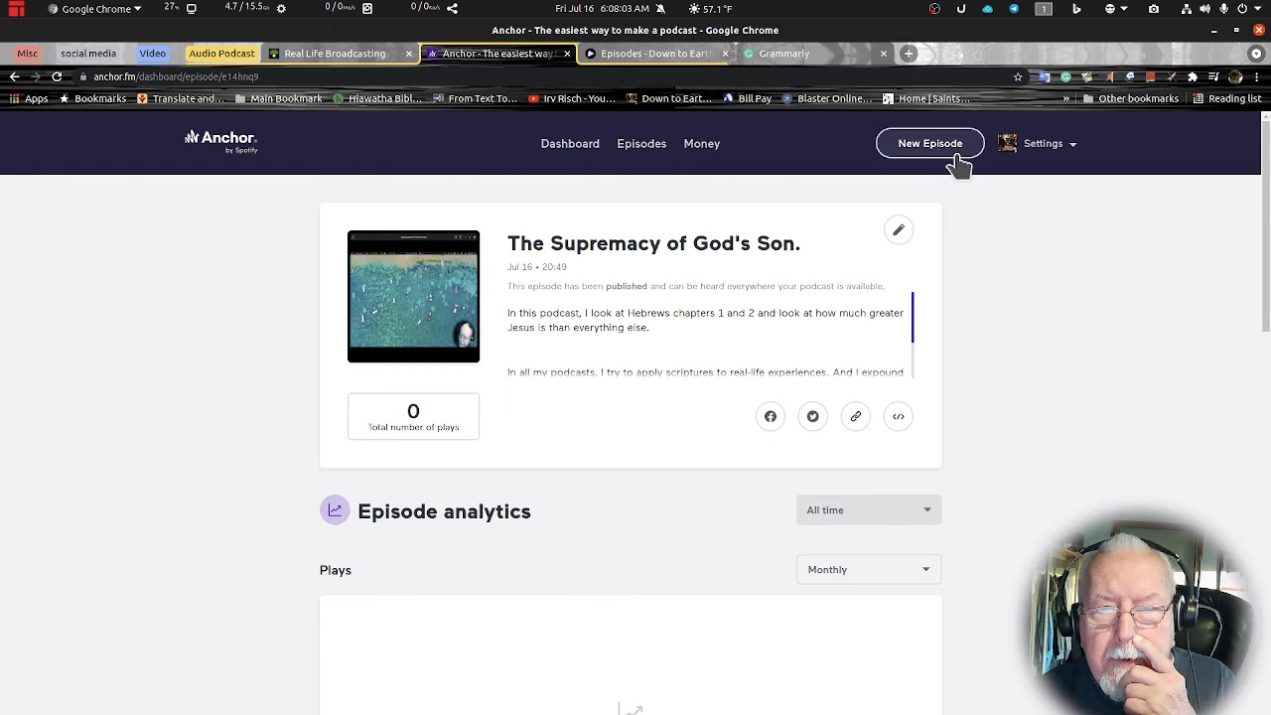
left_click(378, 57)
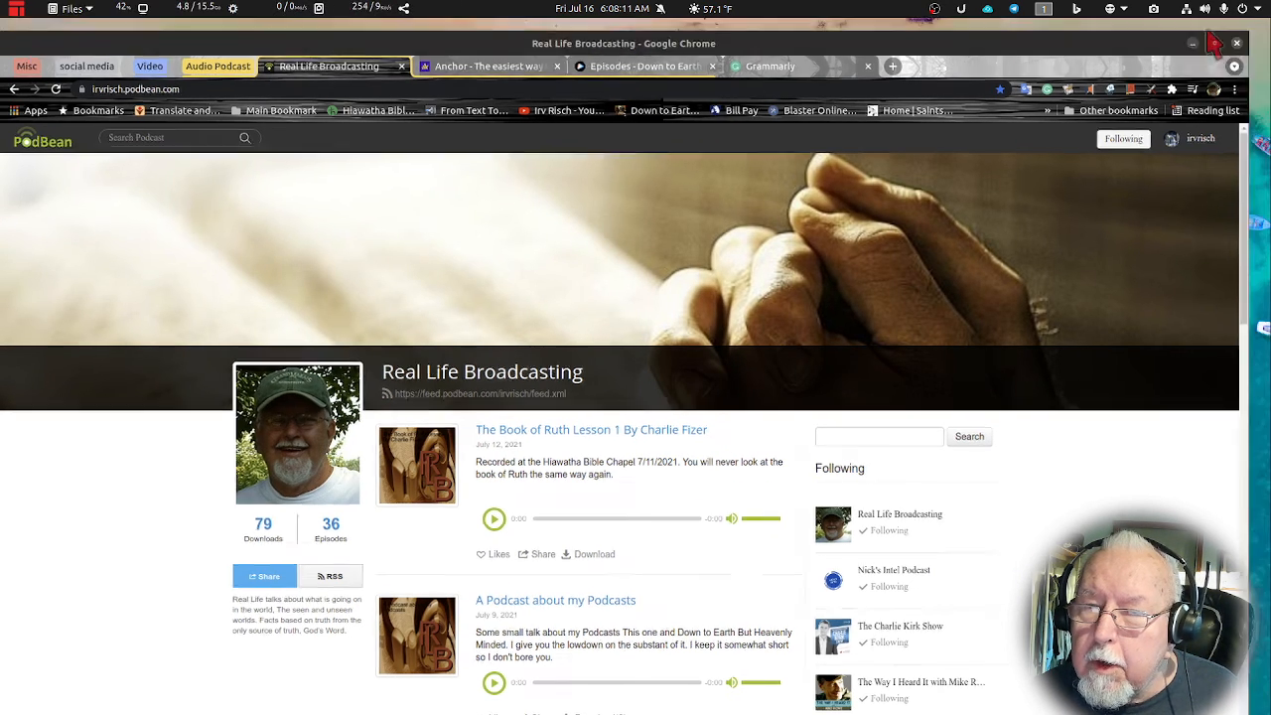
left_click(1214, 32)
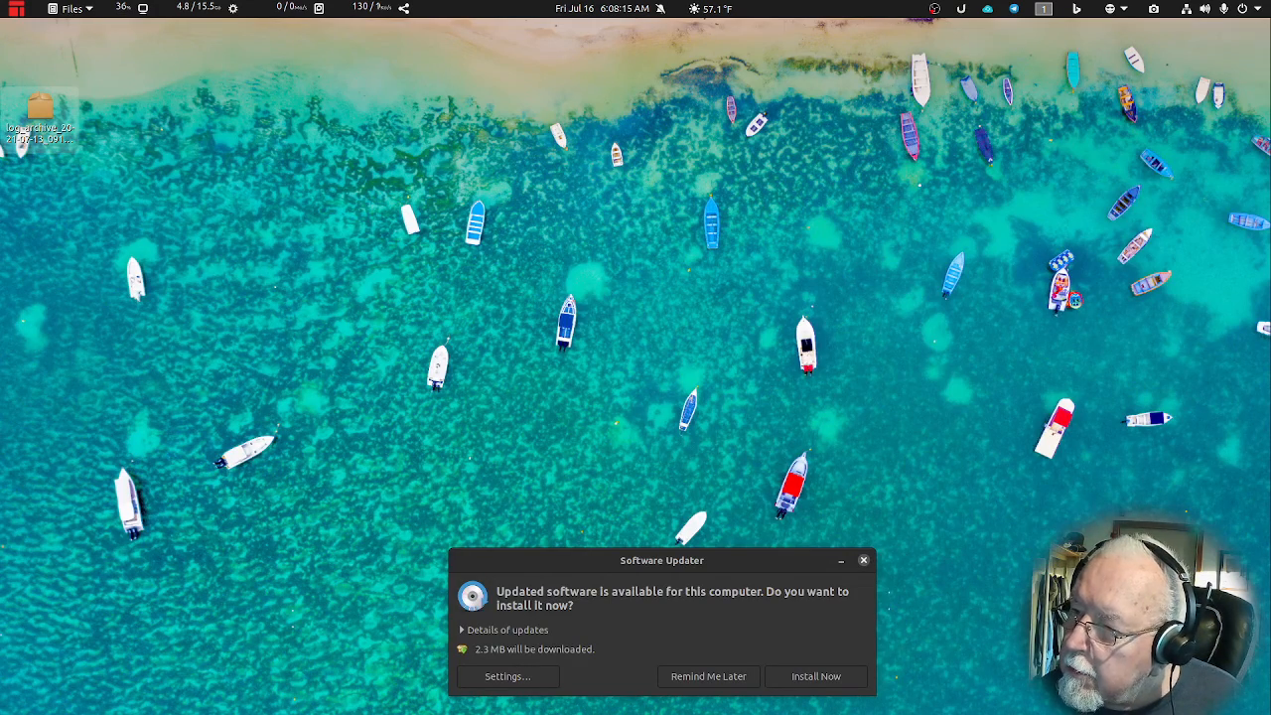
left_click_drag(1270, 99, 806, 165)
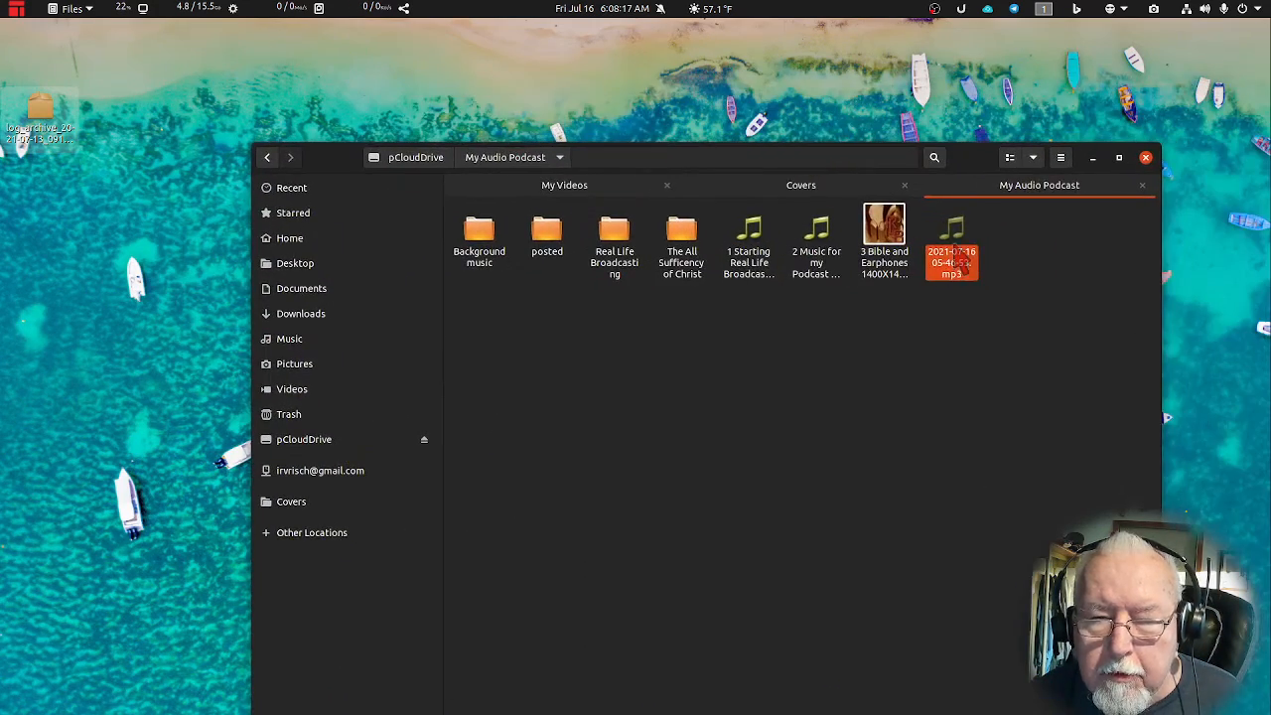
mouse_move(956, 243)
left_mouse_down()
mouse_move(459, 383)
mouse_move(139, 320)
mouse_move(750, 356)
mouse_move(952, 250)
left_mouse_up()
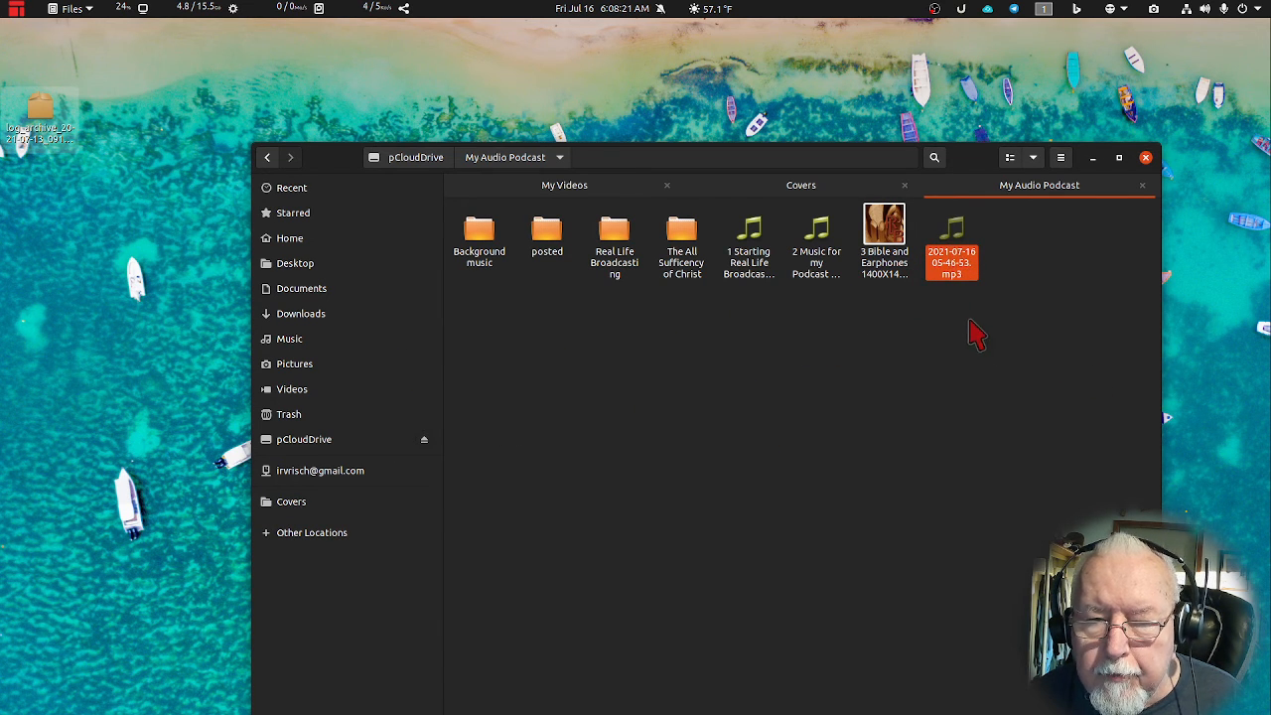